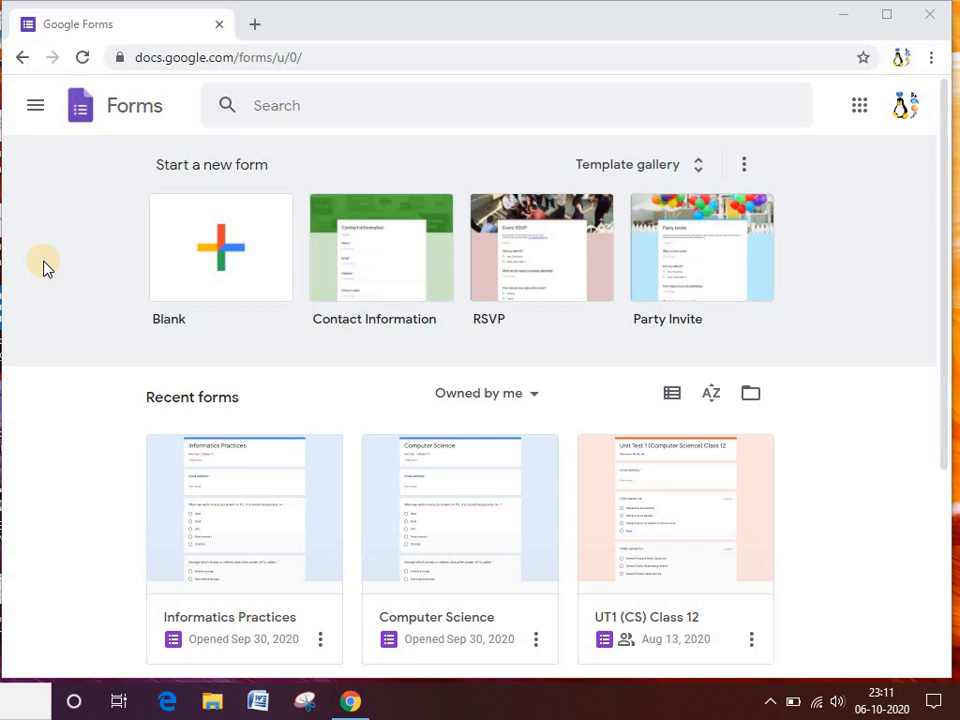
Step: Create a blank form titled "Demo for File Upload" with two-option multiple-choice questions "RAM stands for" and "What is ROM?"
{"action": "left_click", "coordinate": [212, 257]}
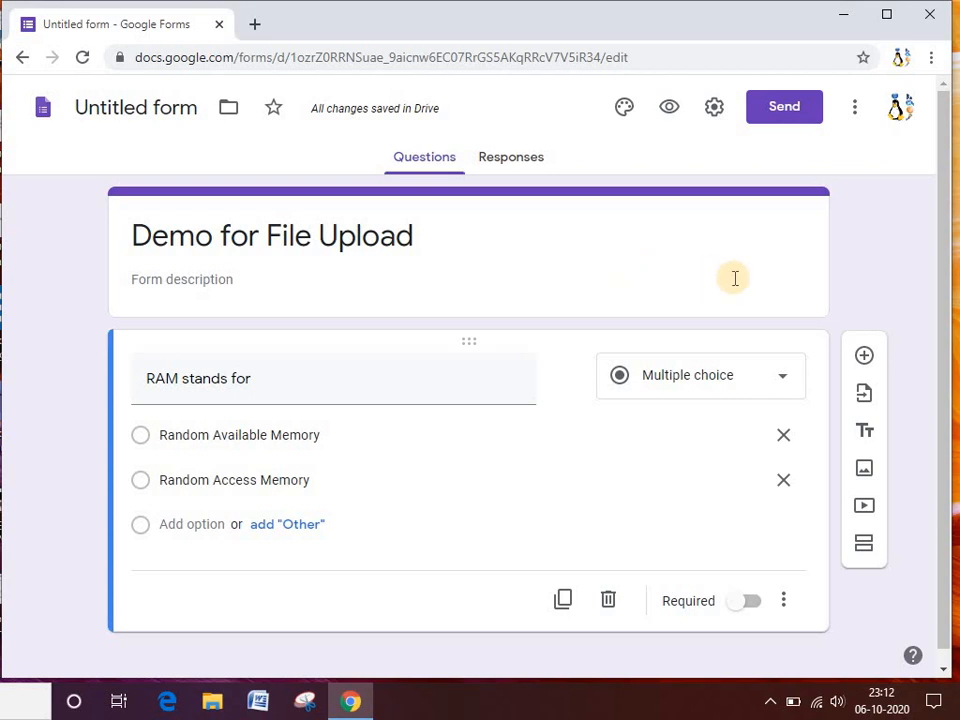
{"action": "left_click", "coordinate": [867, 356]}
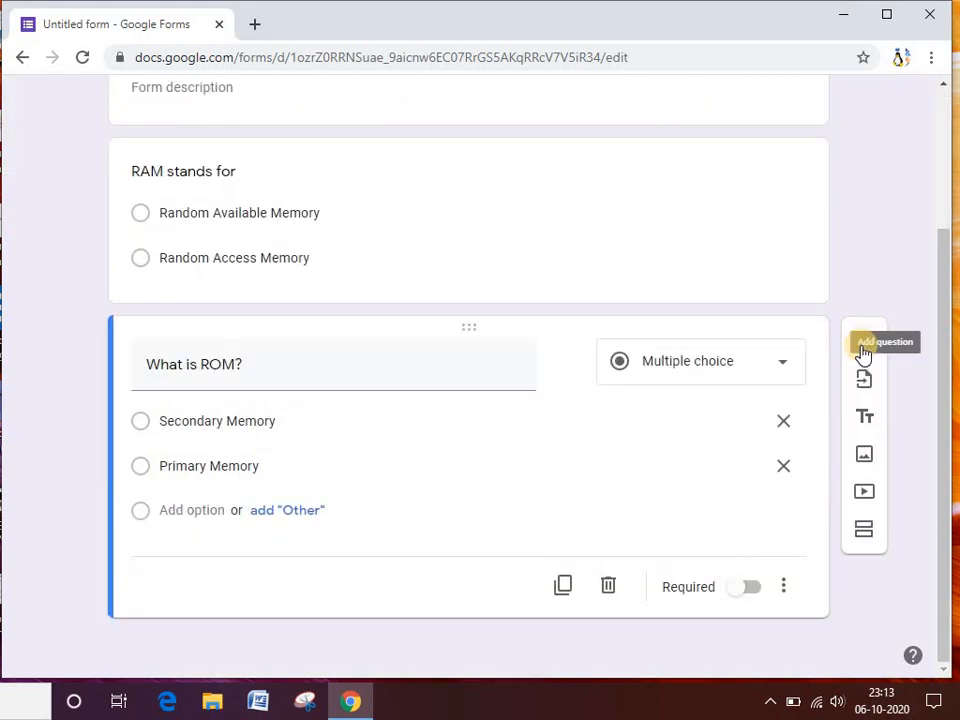
Step: Add a paragraph question reading "Write the advantage on Internet in 500 words at least." and correct its misspelled ending
{"action": "left_click", "coordinate": [864, 355]}
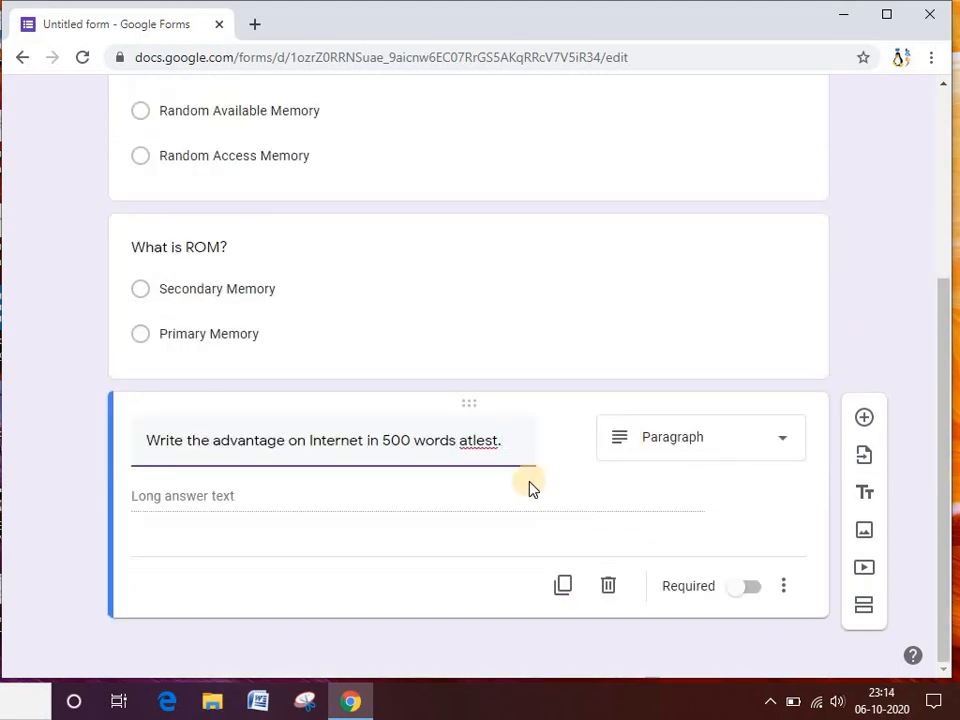
{"action": "double_click", "coordinate": [482, 441]}
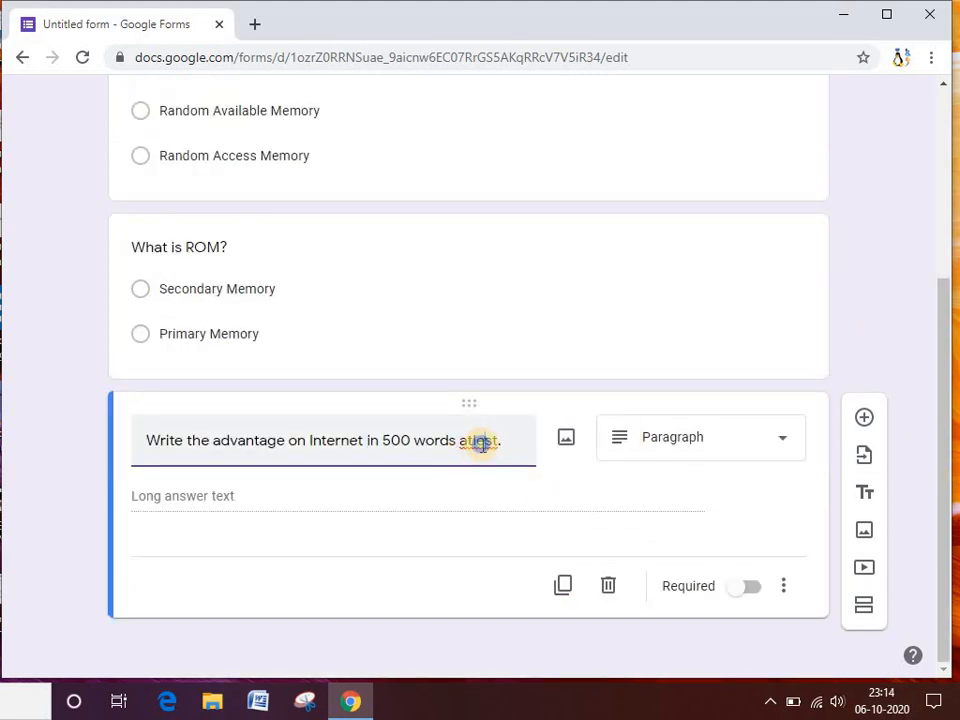
{"action": "right_click", "coordinate": [482, 443]}
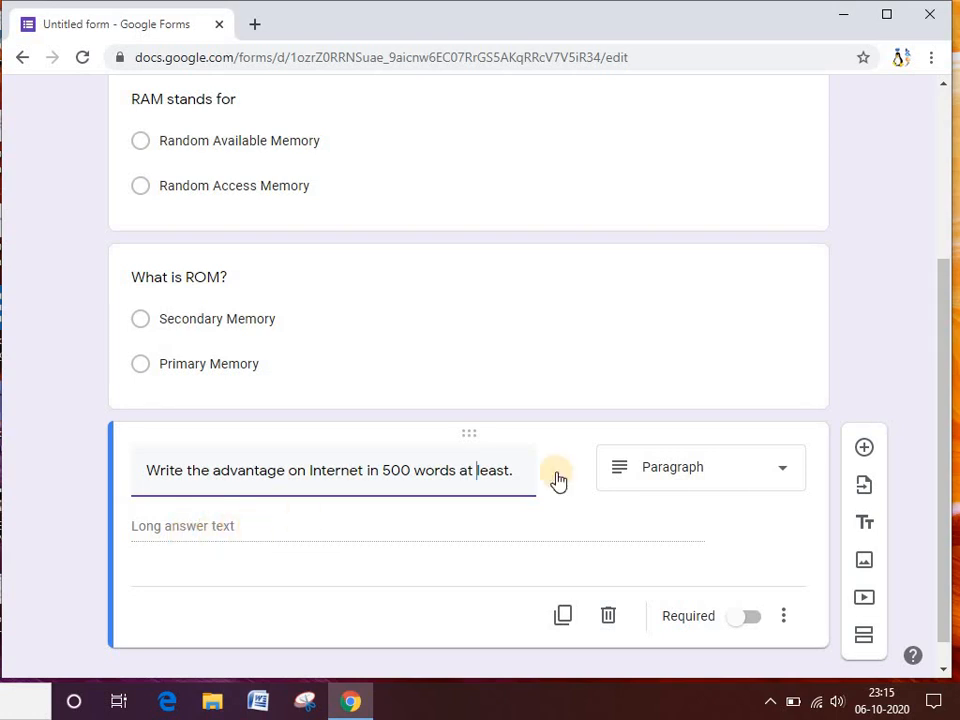
Step: Change the Internet advantage question to the File upload type and accept letting respondents upload files to Drive
{"action": "left_click", "coordinate": [655, 477]}
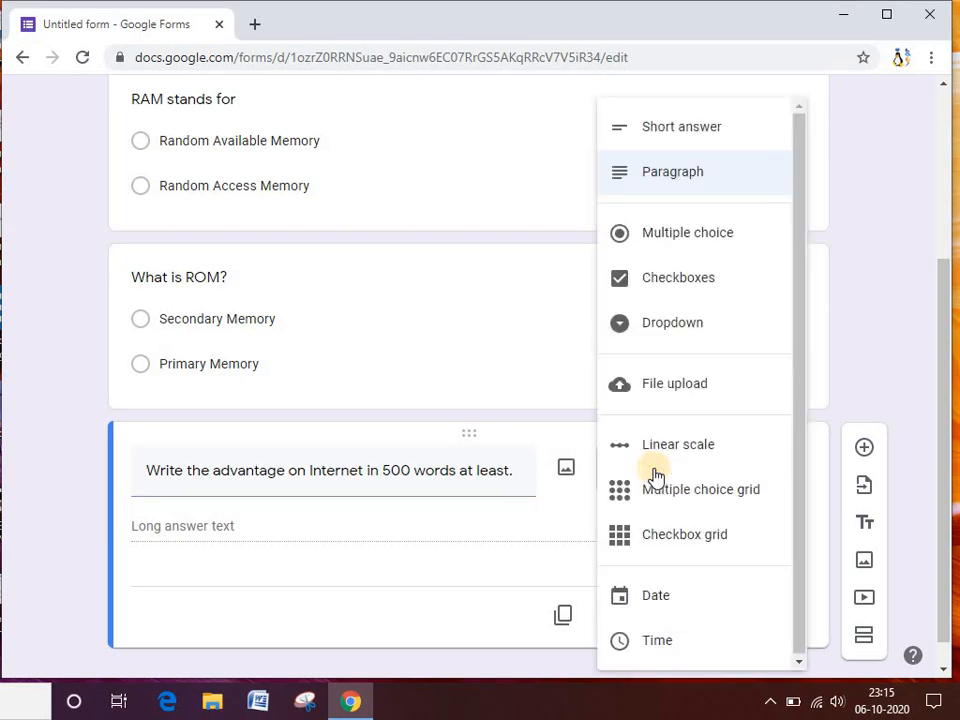
{"action": "left_click", "coordinate": [703, 396]}
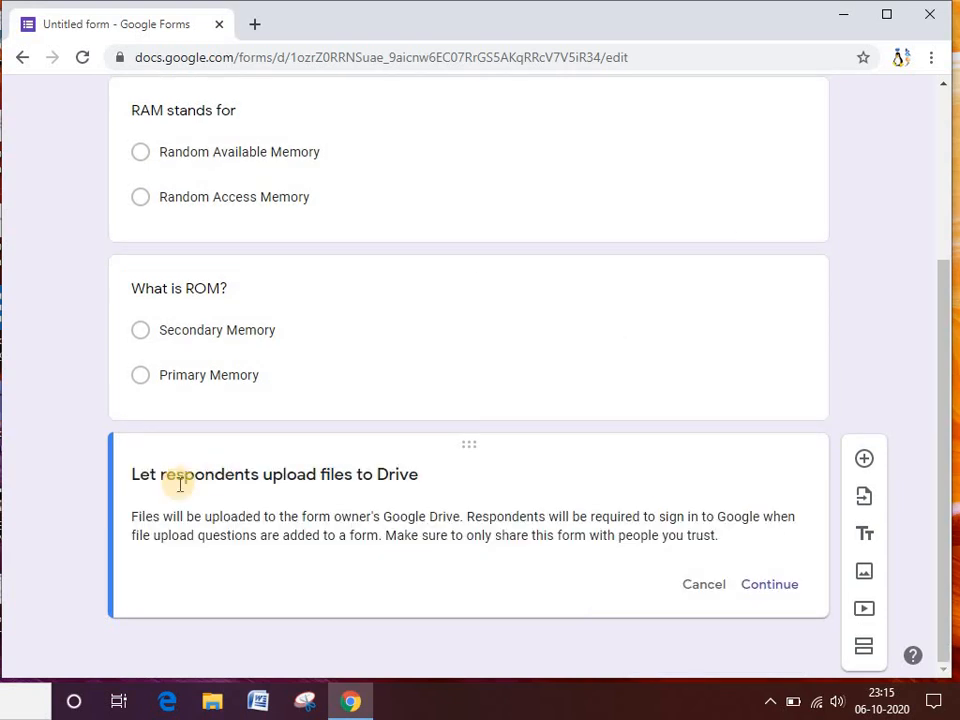
{"action": "left_click", "coordinate": [779, 591]}
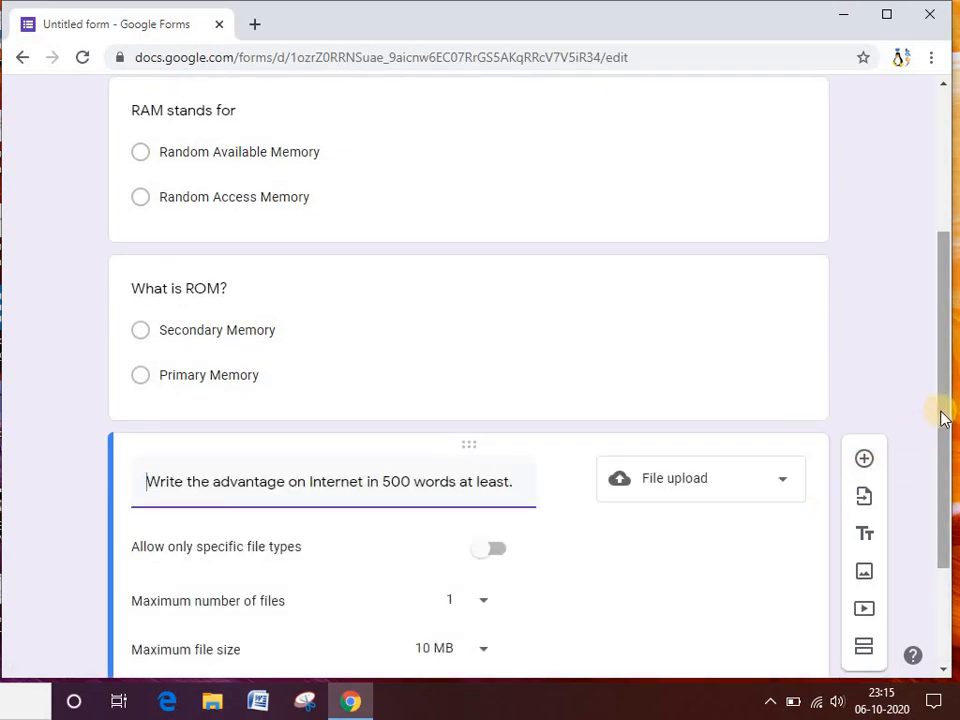
{"action": "left_click_drag", "start_coordinate": [942, 415], "coordinate": [949, 521]}
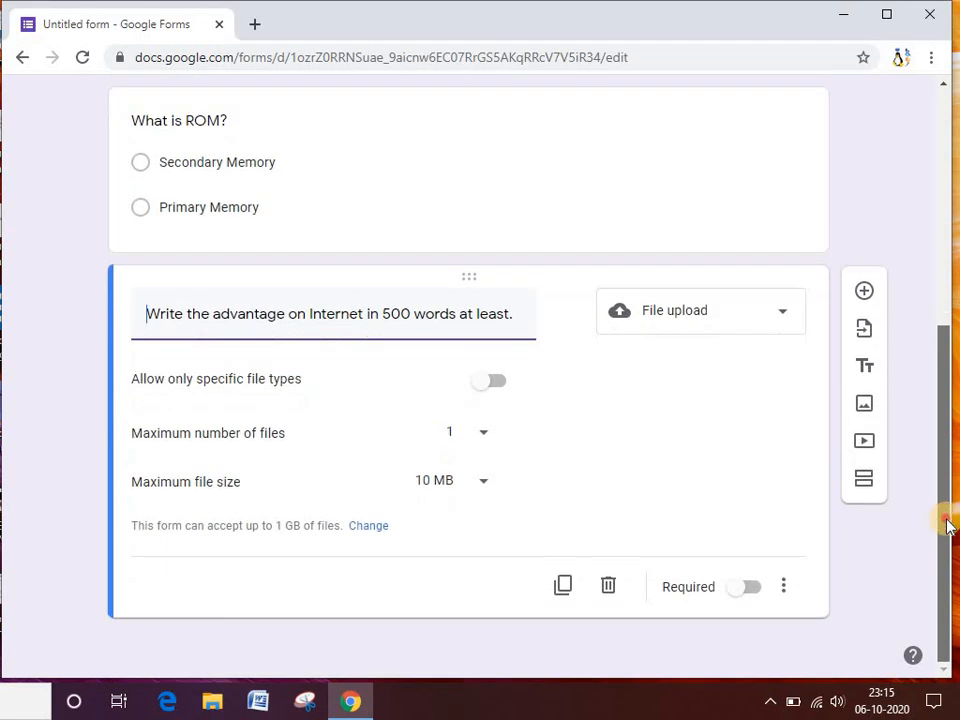
Step: Restrict the upload question to specific file types, allowing only Image
{"action": "left_click", "coordinate": [491, 381]}
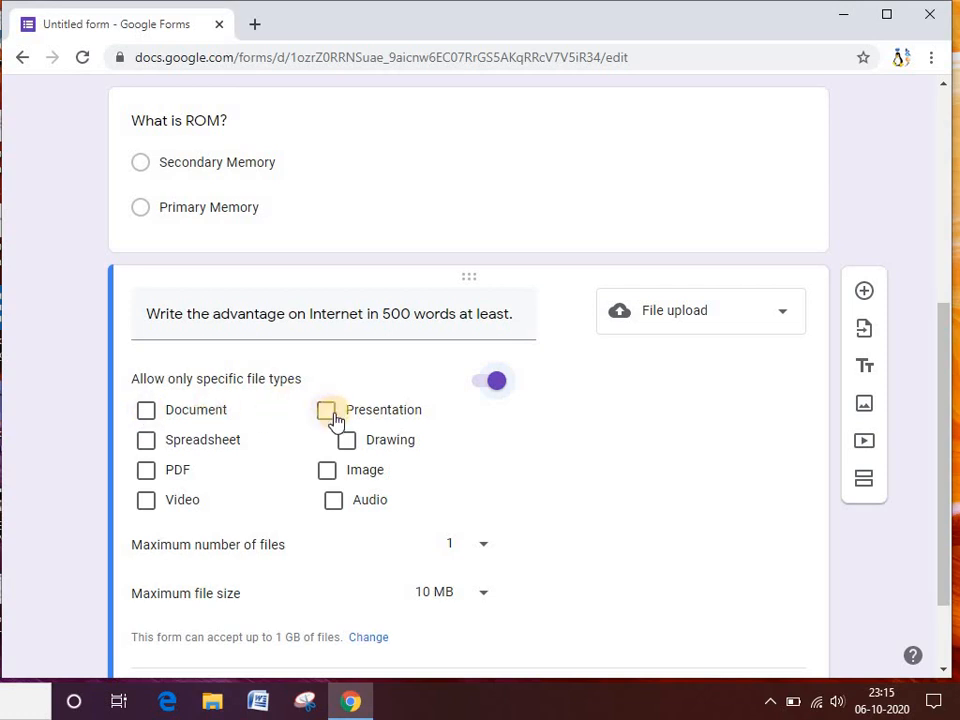
{"action": "left_click", "coordinate": [324, 478]}
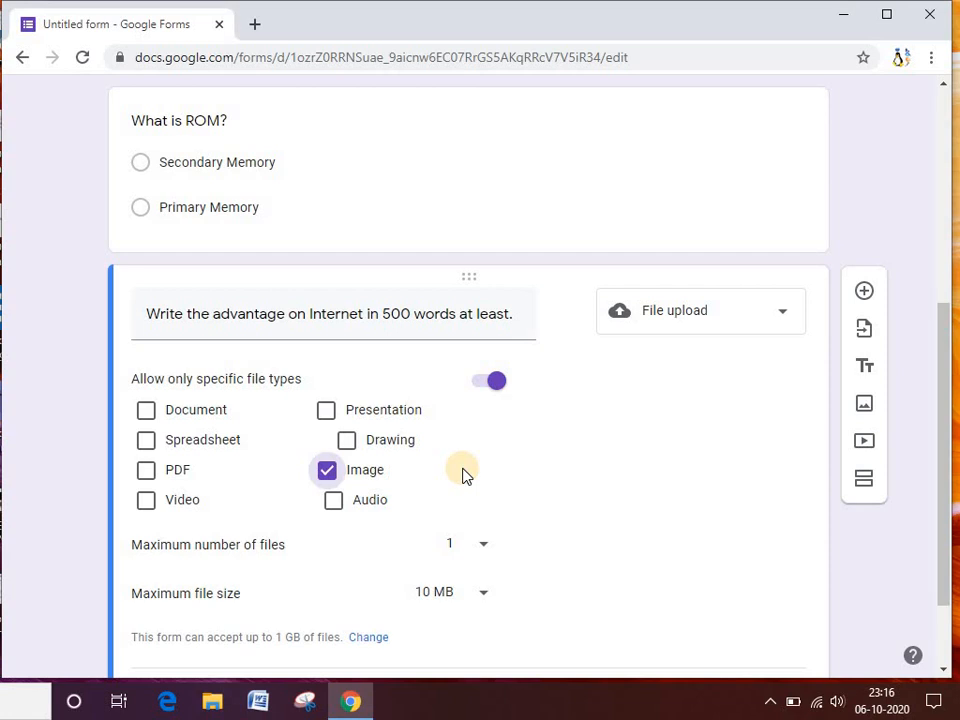
{"action": "left_click", "coordinate": [327, 472]}
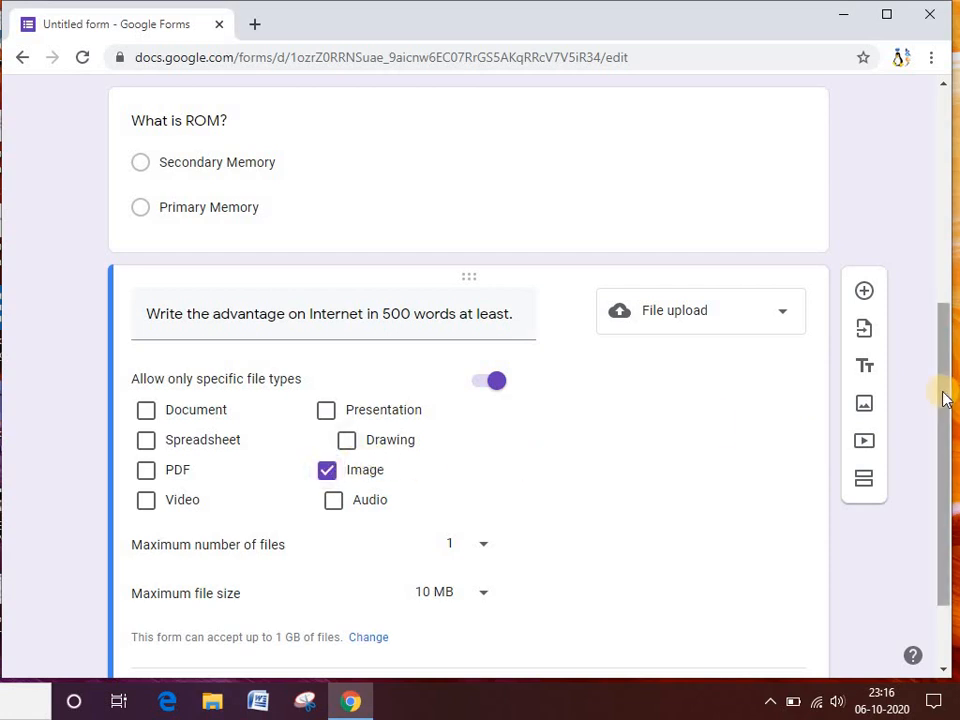
Step: Check the maximum file size choices and try making the file upload question required
{"action": "left_click_drag", "start_coordinate": [943, 396], "coordinate": [943, 450]}
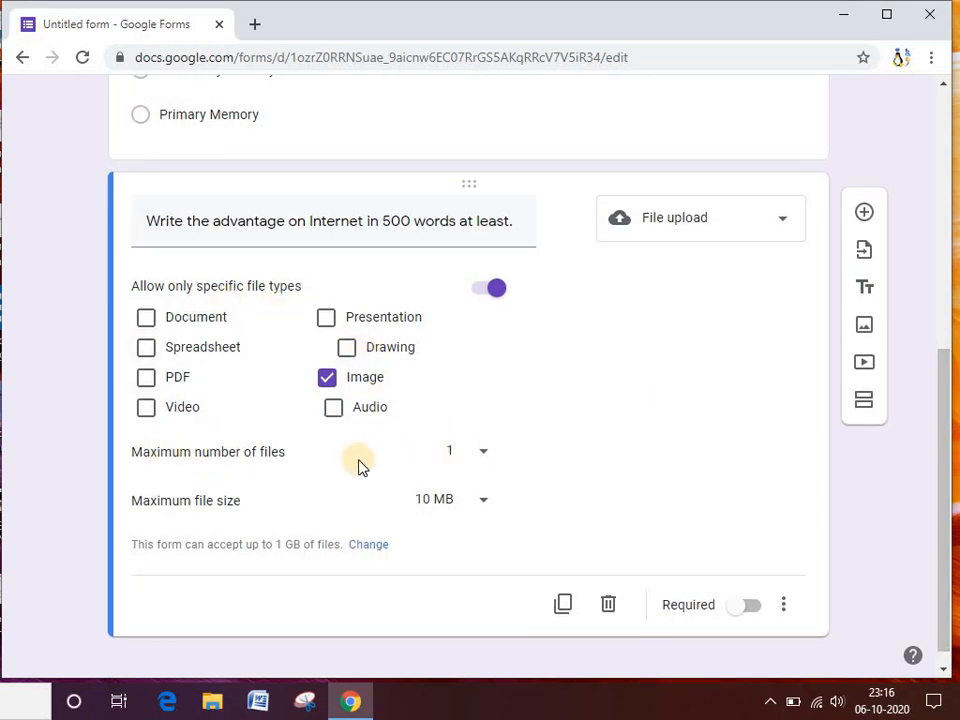
{"action": "left_click", "coordinate": [483, 503]}
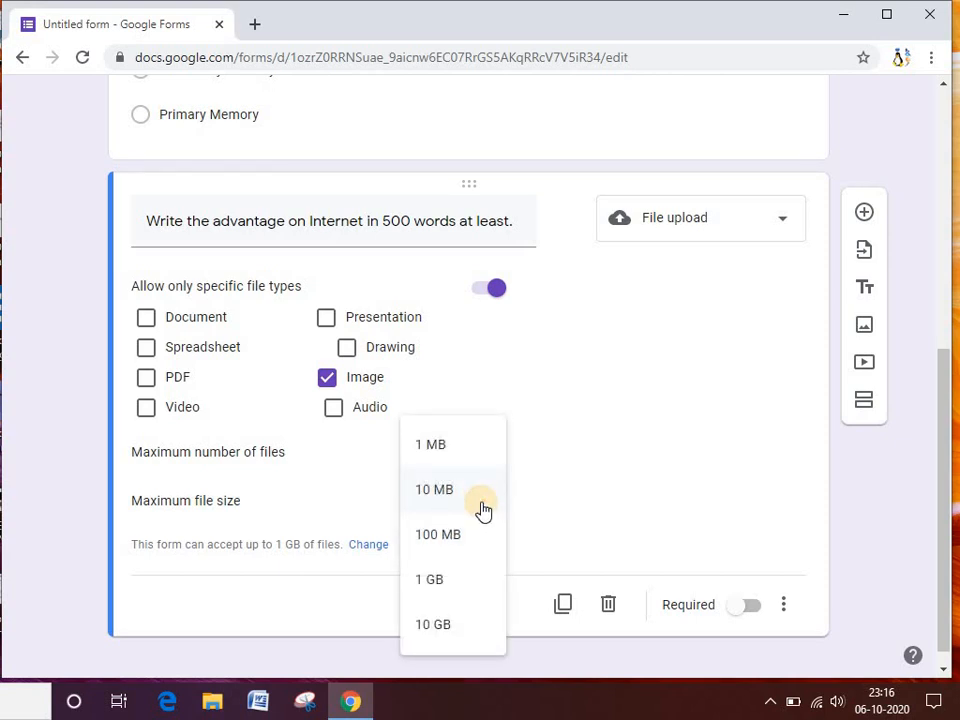
{"action": "left_click", "coordinate": [549, 478]}
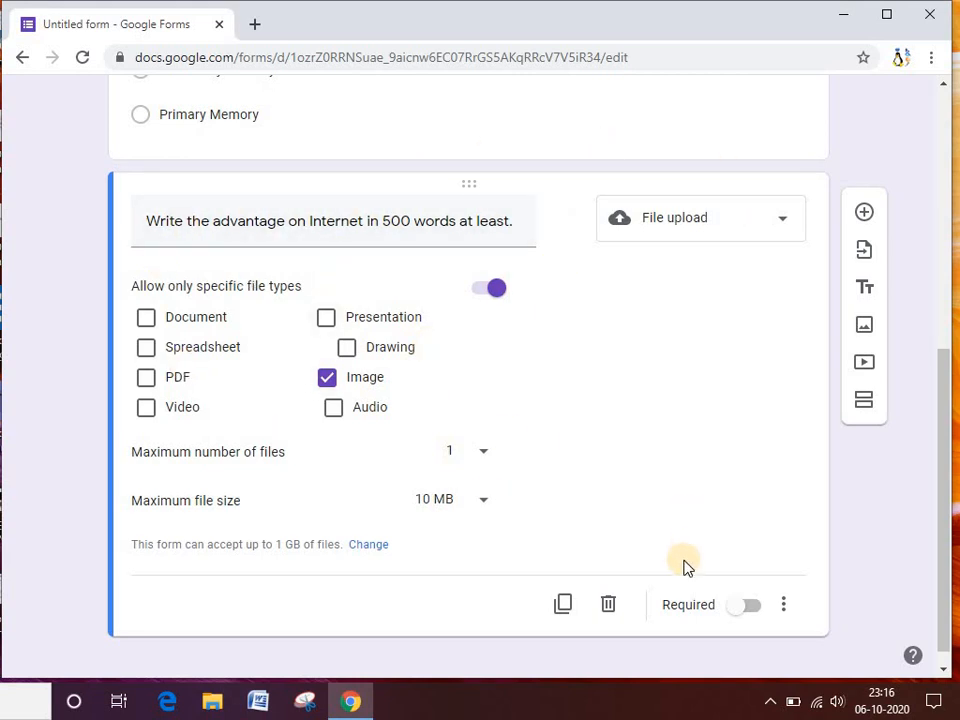
{"action": "left_click", "coordinate": [752, 608]}
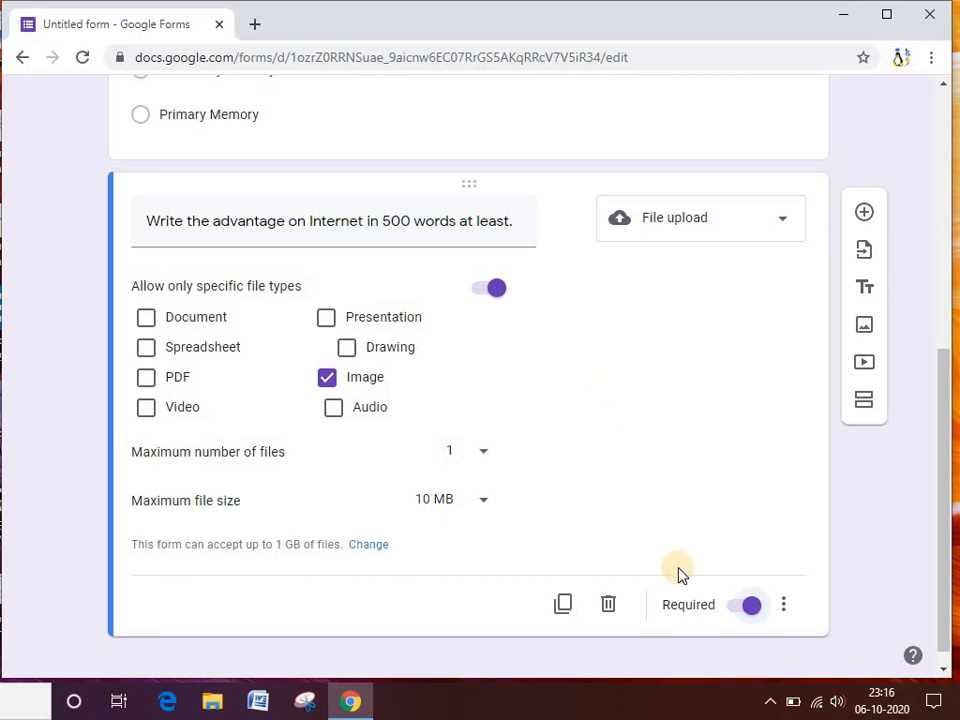
{"action": "left_click", "coordinate": [751, 607]}
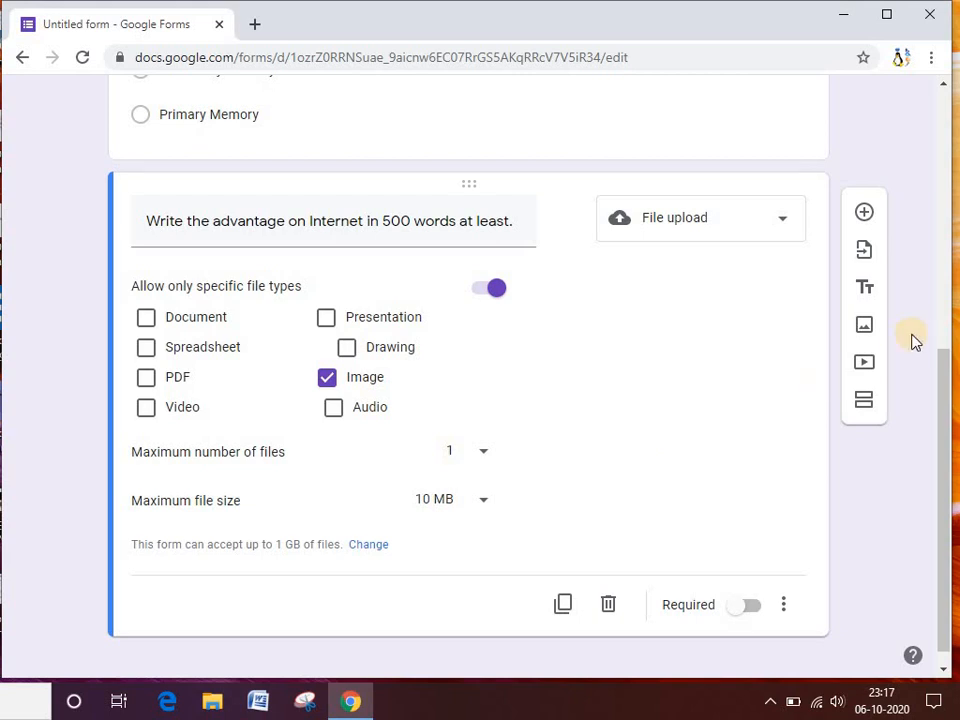
Step: Make the form a quiz in its settings, with grades released later, after manual review
{"action": "left_click_drag", "start_coordinate": [946, 430], "coordinate": [925, 215]}
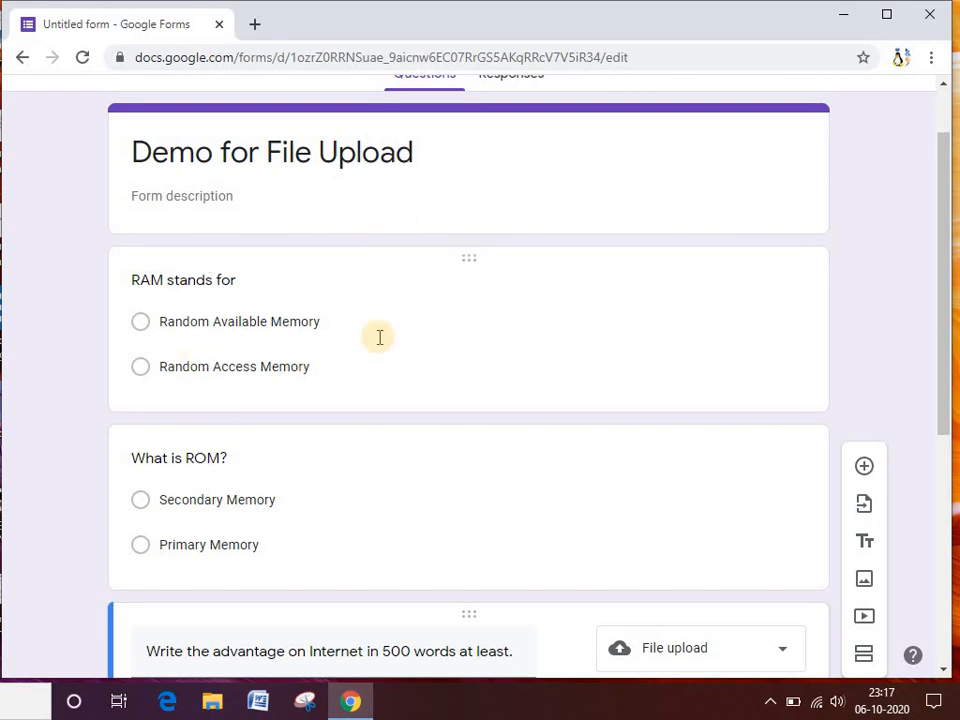
{"action": "left_click_drag", "start_coordinate": [945, 305], "coordinate": [932, 214]}
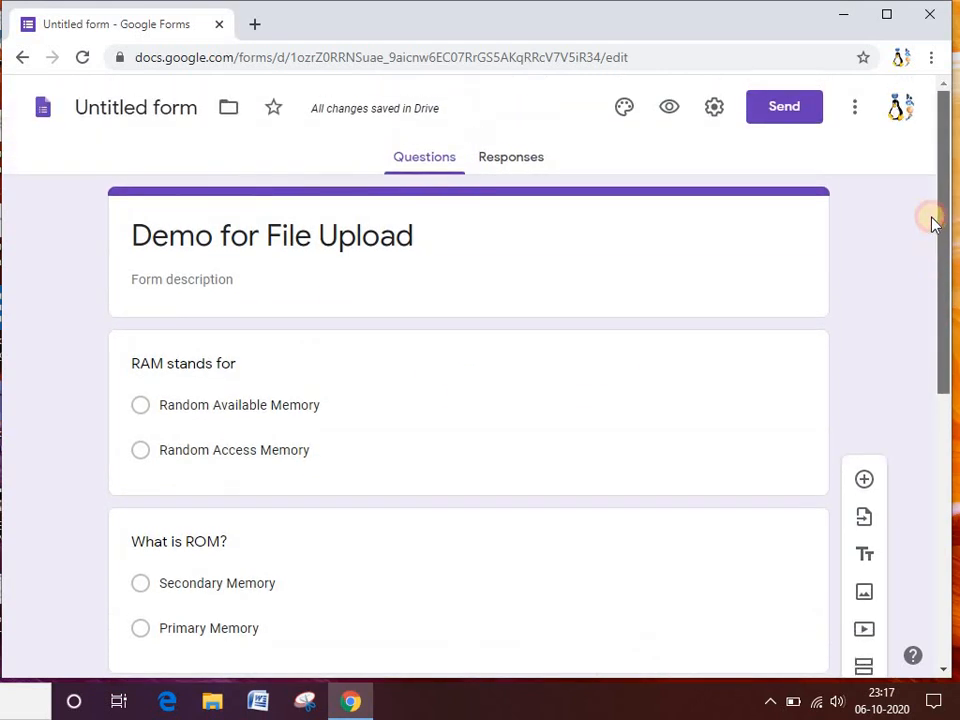
{"action": "left_click", "coordinate": [714, 112]}
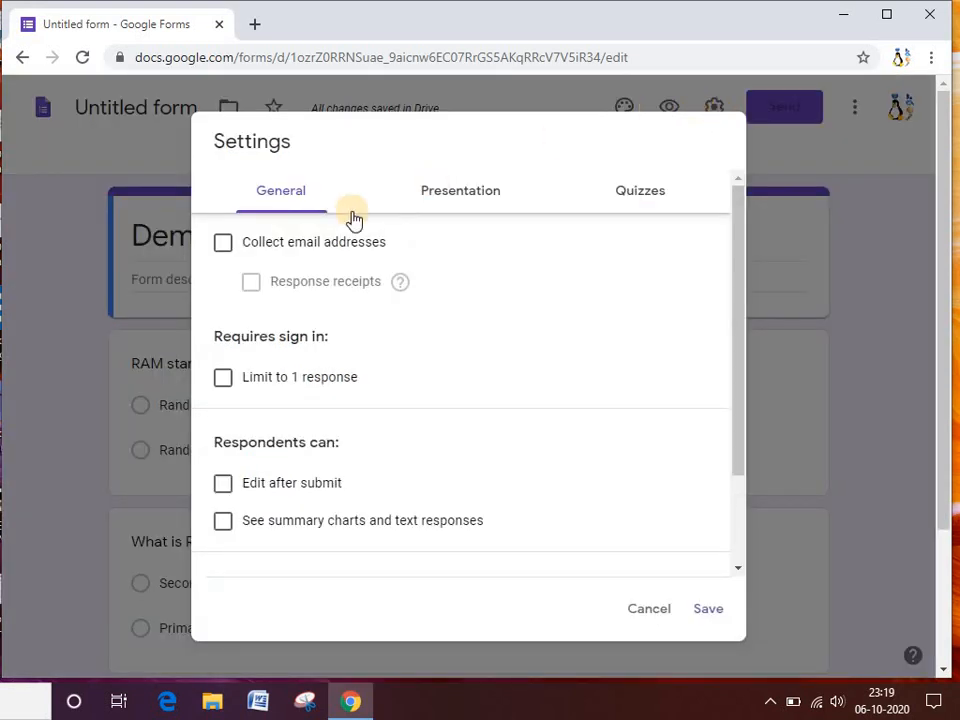
{"action": "left_click", "coordinate": [643, 199]}
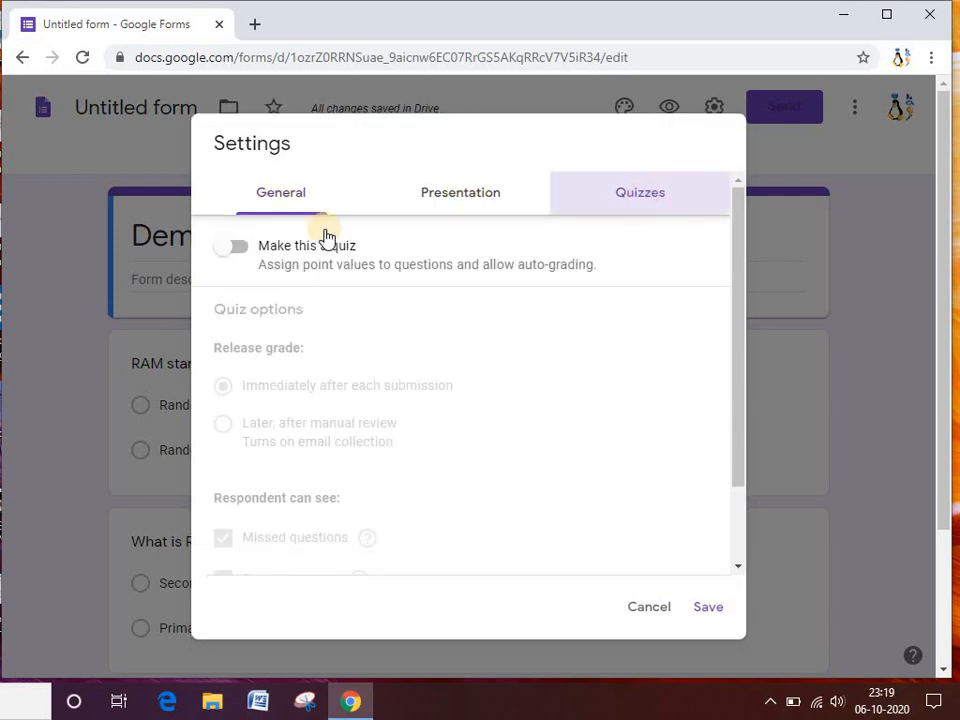
{"action": "left_click", "coordinate": [237, 250]}
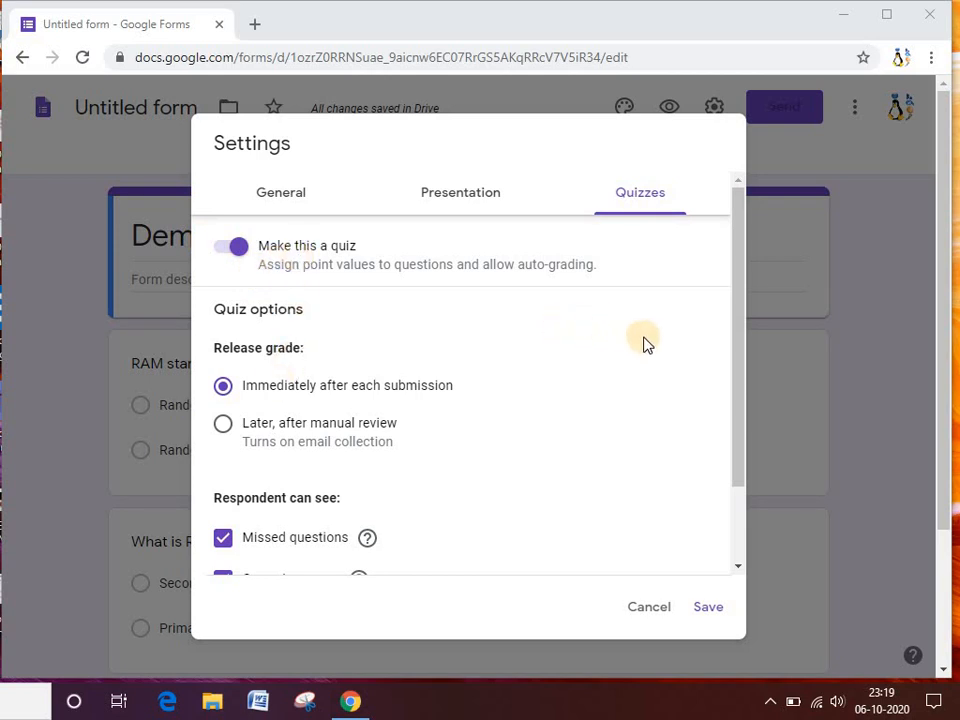
{"action": "left_click_drag", "start_coordinate": [741, 357], "coordinate": [741, 418]}
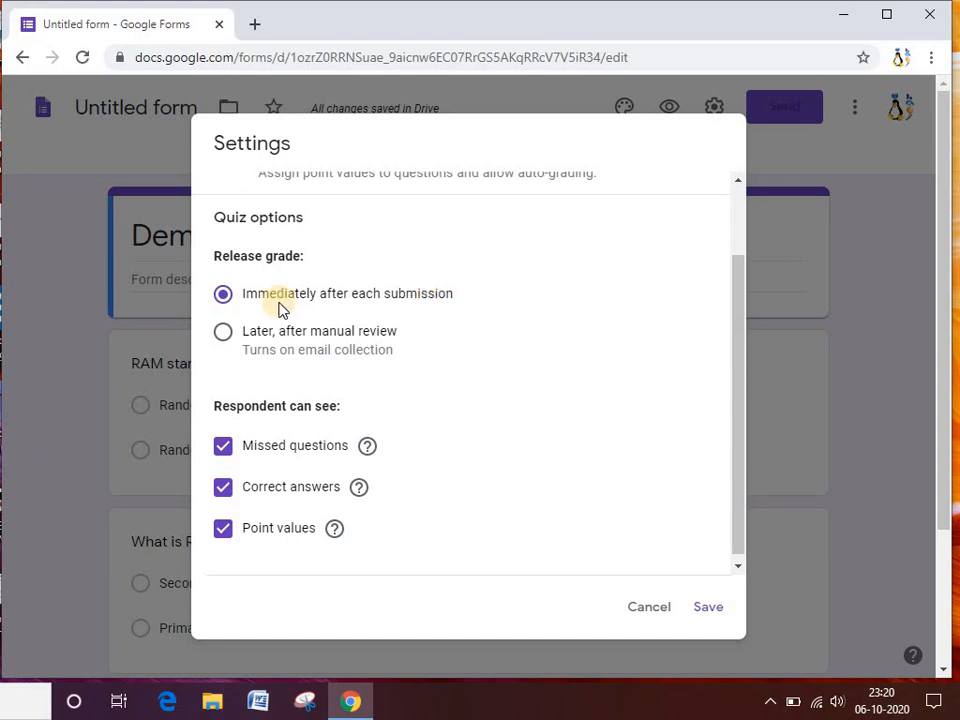
{"action": "left_click", "coordinate": [222, 332]}
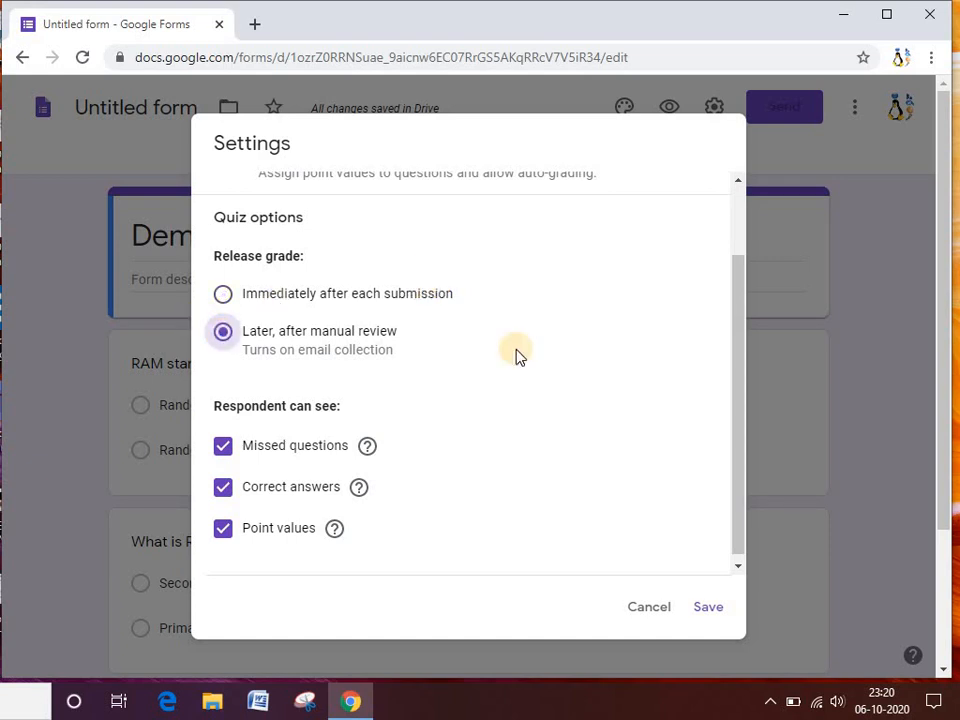
Step: Hide missed questions, correct answers and point values from respondents, and save the quiz settings
{"action": "left_click_drag", "start_coordinate": [735, 369], "coordinate": [733, 407]}
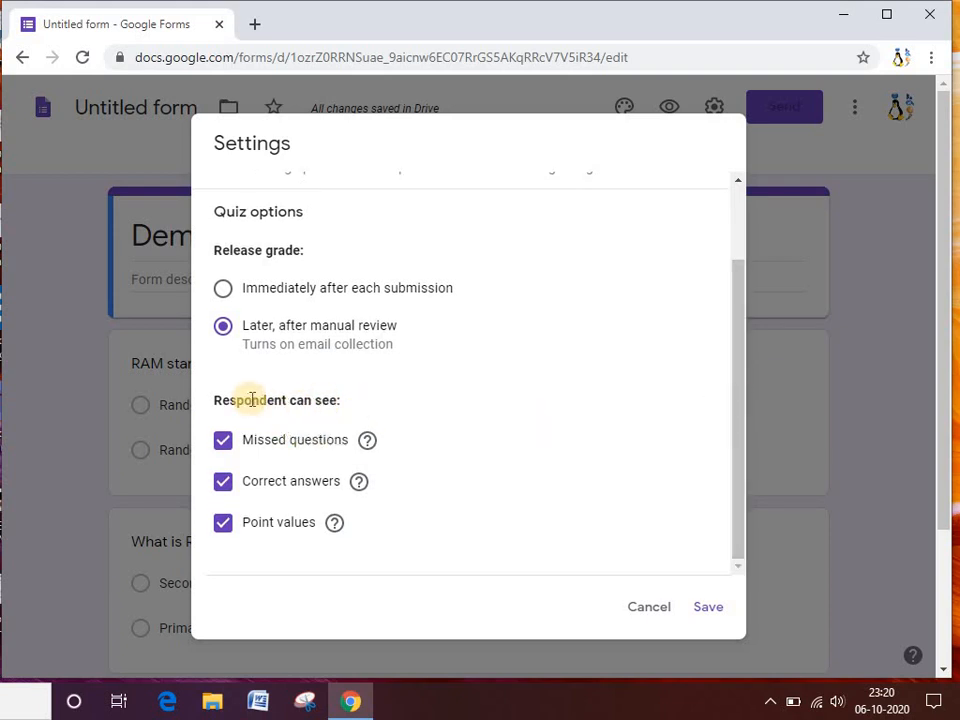
{"action": "left_click", "coordinate": [222, 445]}
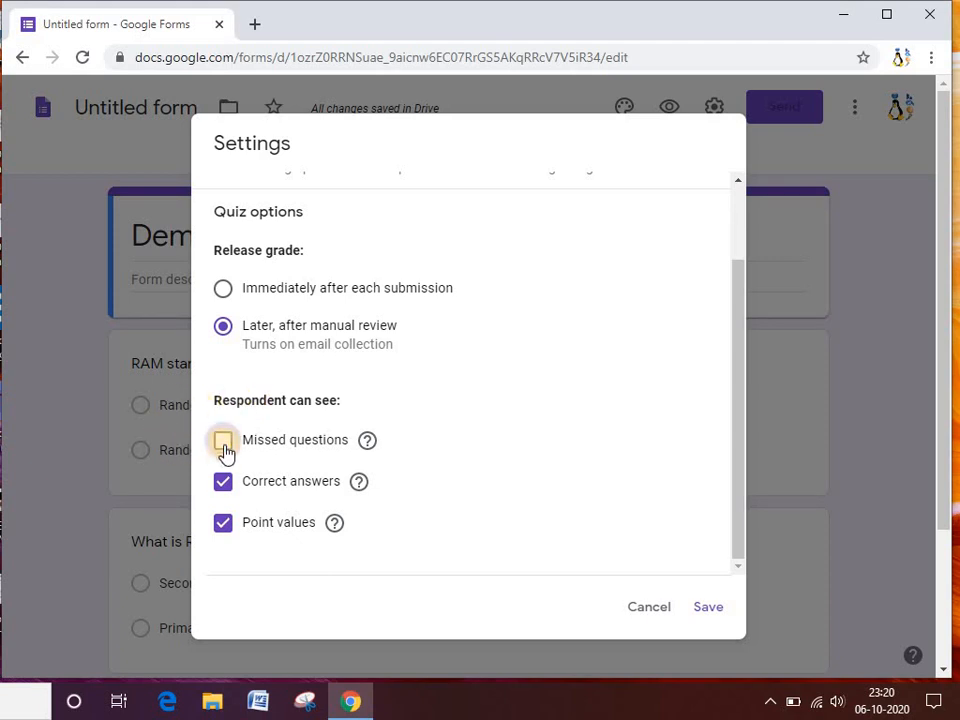
{"action": "left_click", "coordinate": [223, 485]}
{"action": "left_click", "coordinate": [224, 528]}
{"action": "left_click_drag", "start_coordinate": [737, 504], "coordinate": [735, 366]}
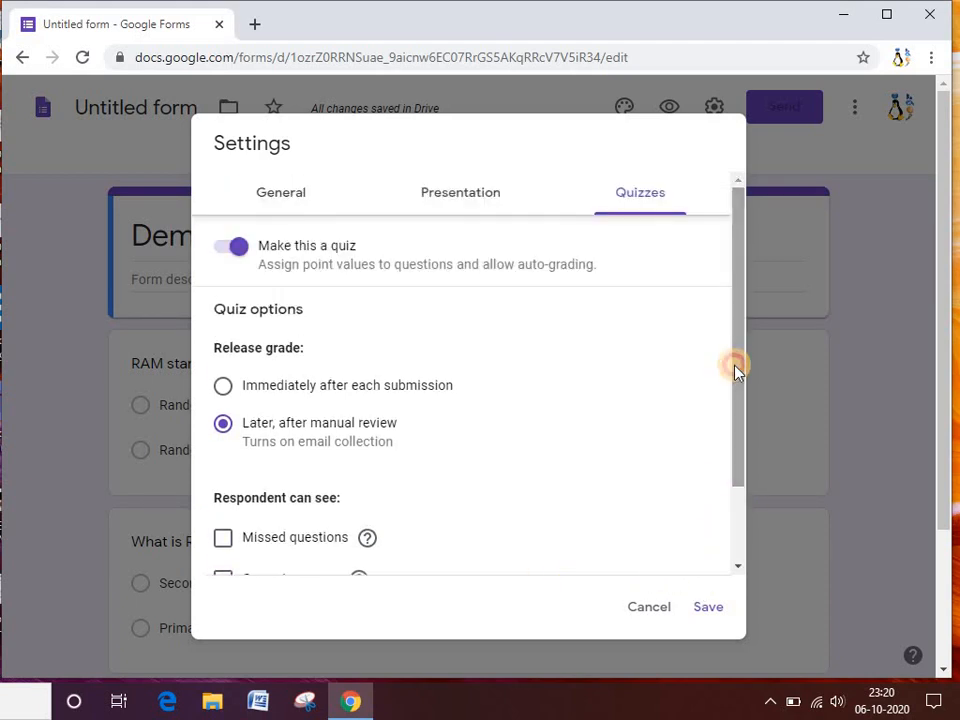
{"action": "left_click", "coordinate": [717, 612]}
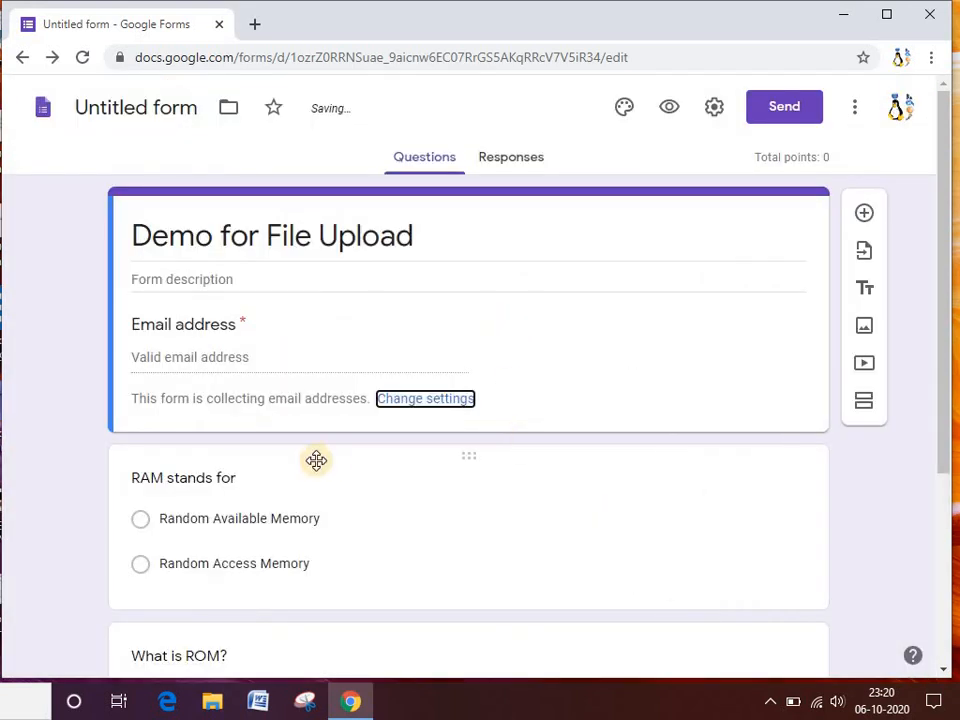
Step: Set the answer key of "RAM stands for" to Random Access Memory, worth 5 points
{"action": "left_click_drag", "start_coordinate": [945, 342], "coordinate": [943, 439]}
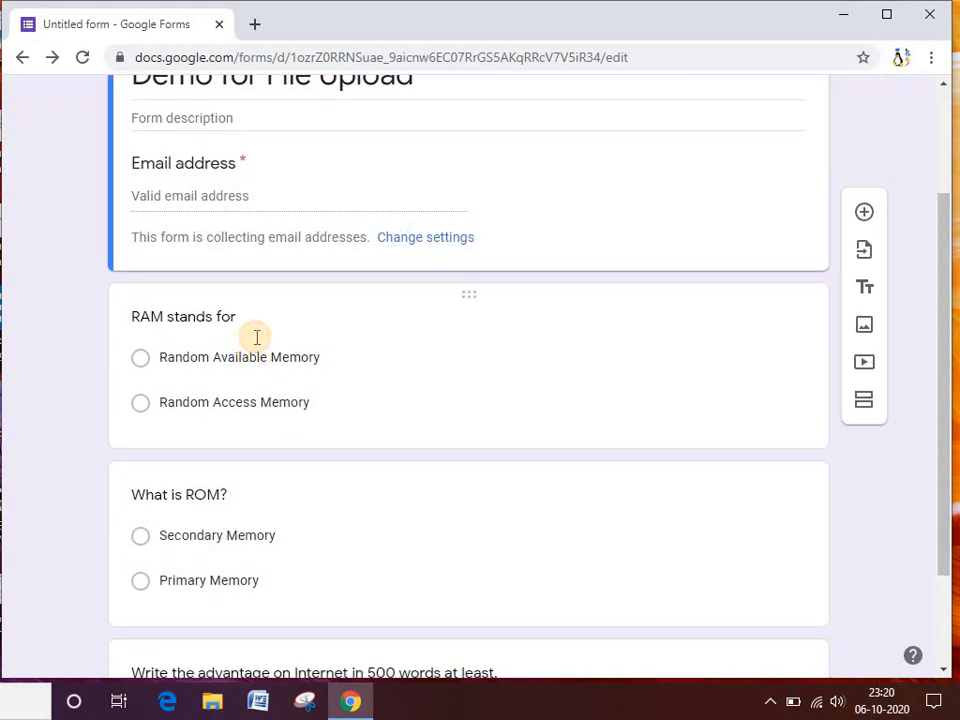
{"action": "left_click", "coordinate": [255, 338]}
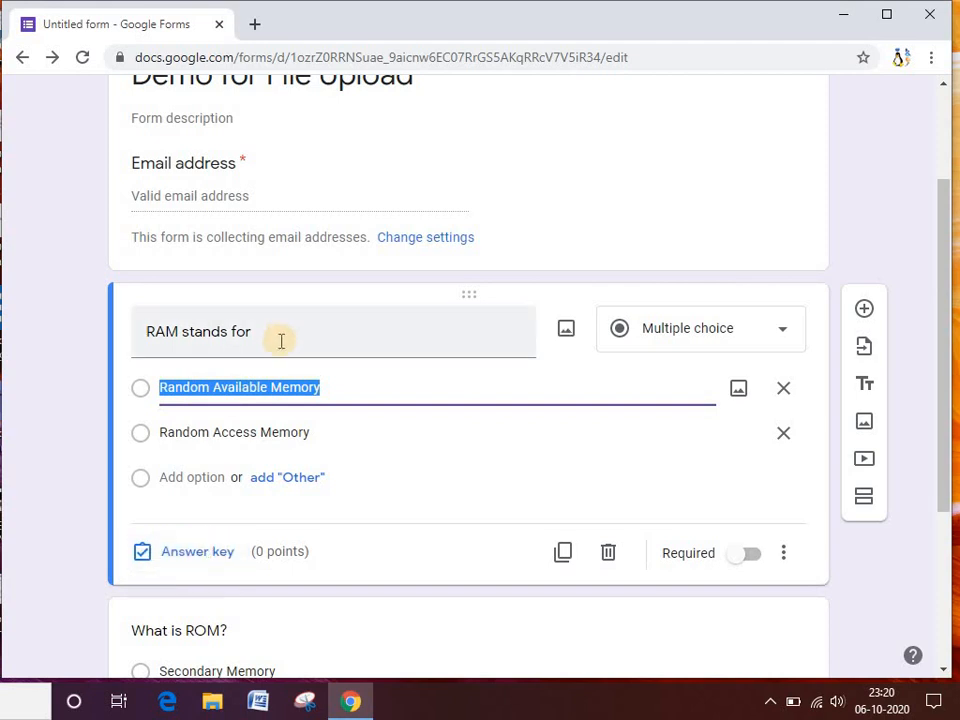
{"action": "left_click", "coordinate": [189, 561]}
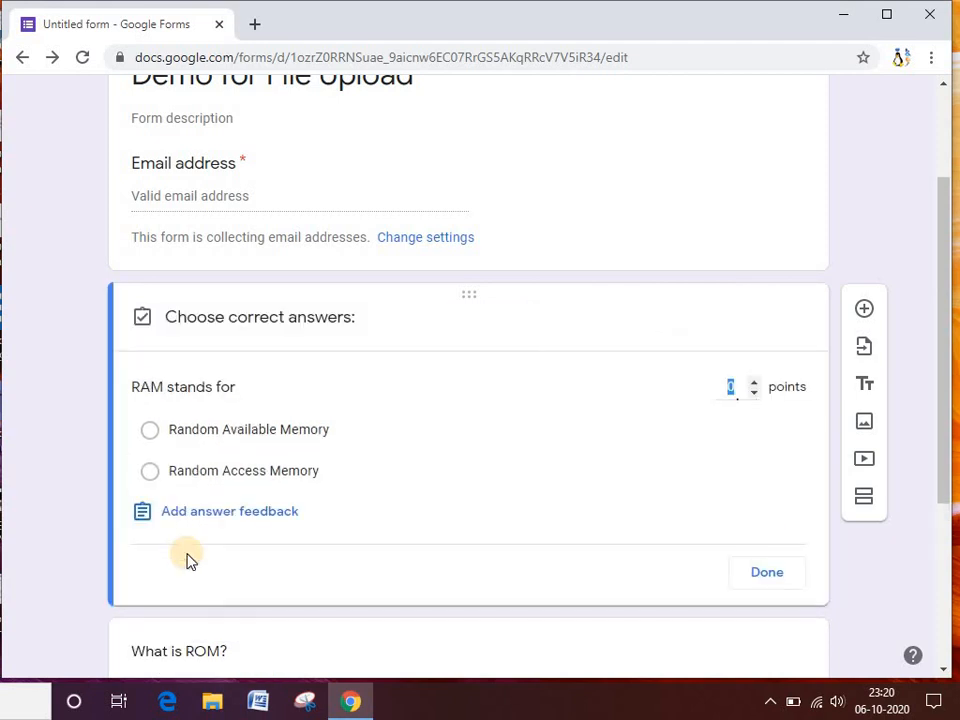
{"action": "left_click", "coordinate": [153, 480]}
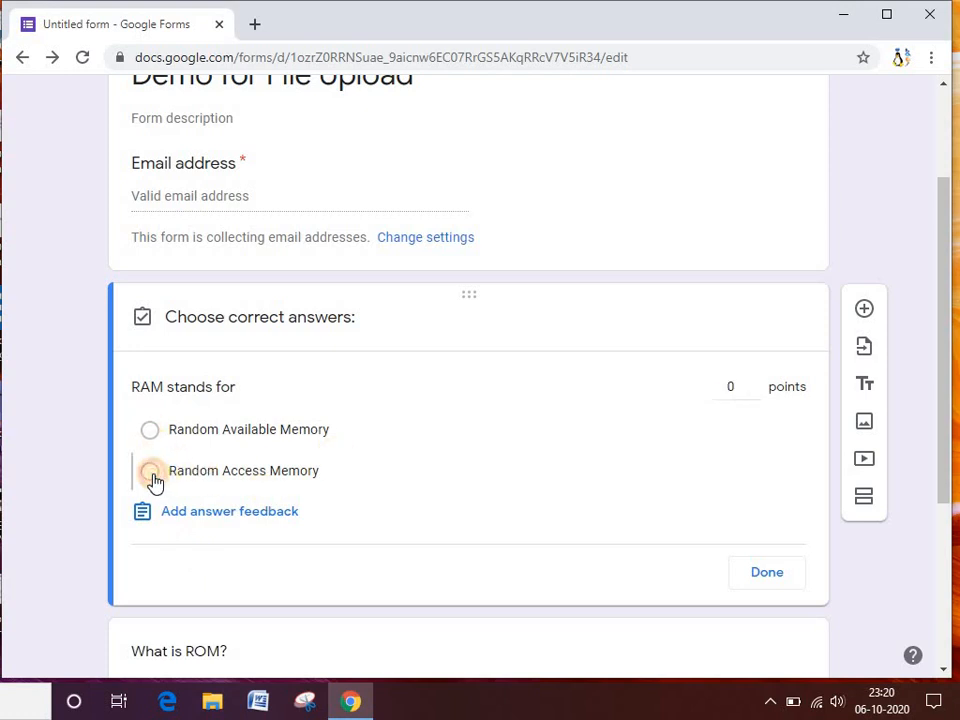
{"action": "left_click", "coordinate": [736, 388]}
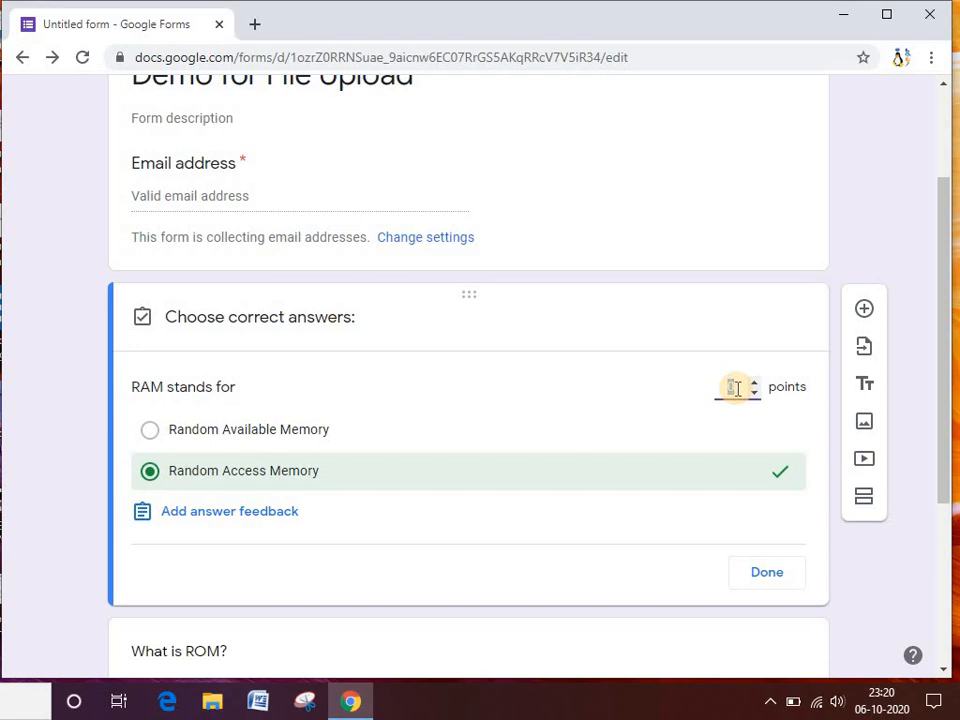
{"action": "type", "text": "5"}
{"action": "left_click", "coordinate": [752, 583]}
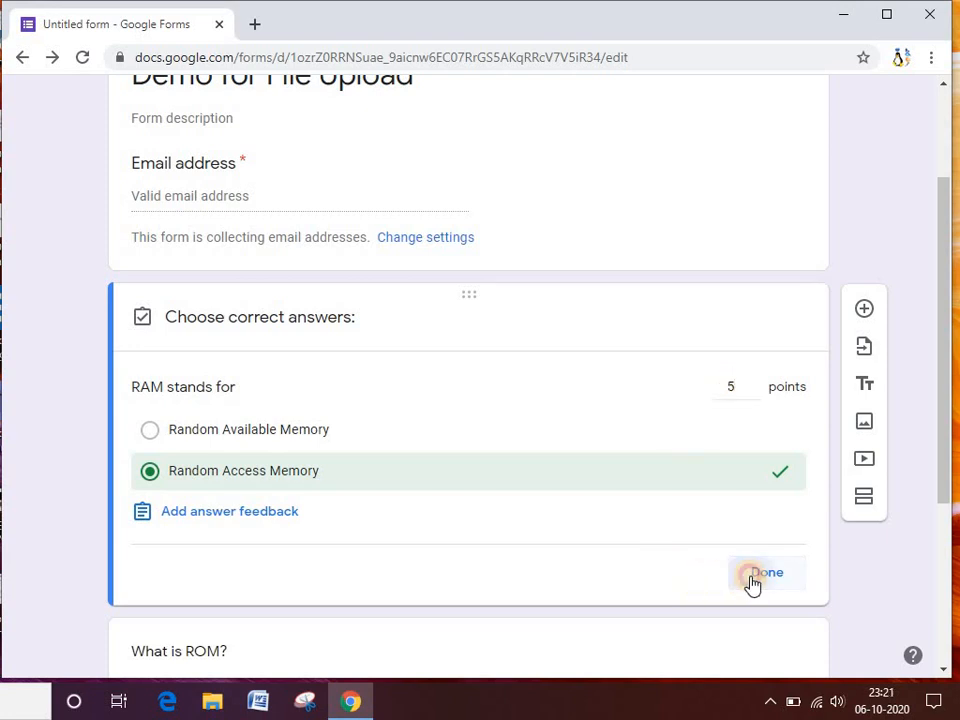
Step: Set the answer key of "What is ROM?" to Primary Memory, worth 5 points
{"action": "left_click_drag", "start_coordinate": [939, 422], "coordinate": [938, 556]}
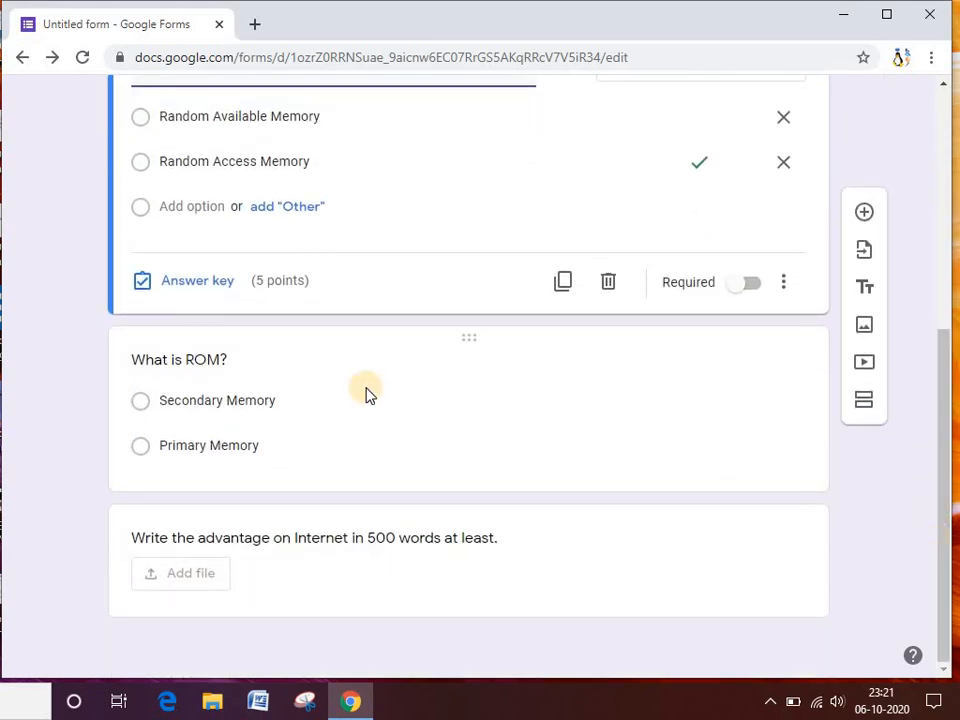
{"action": "left_click", "coordinate": [218, 389]}
{"action": "left_click", "coordinate": [150, 463]}
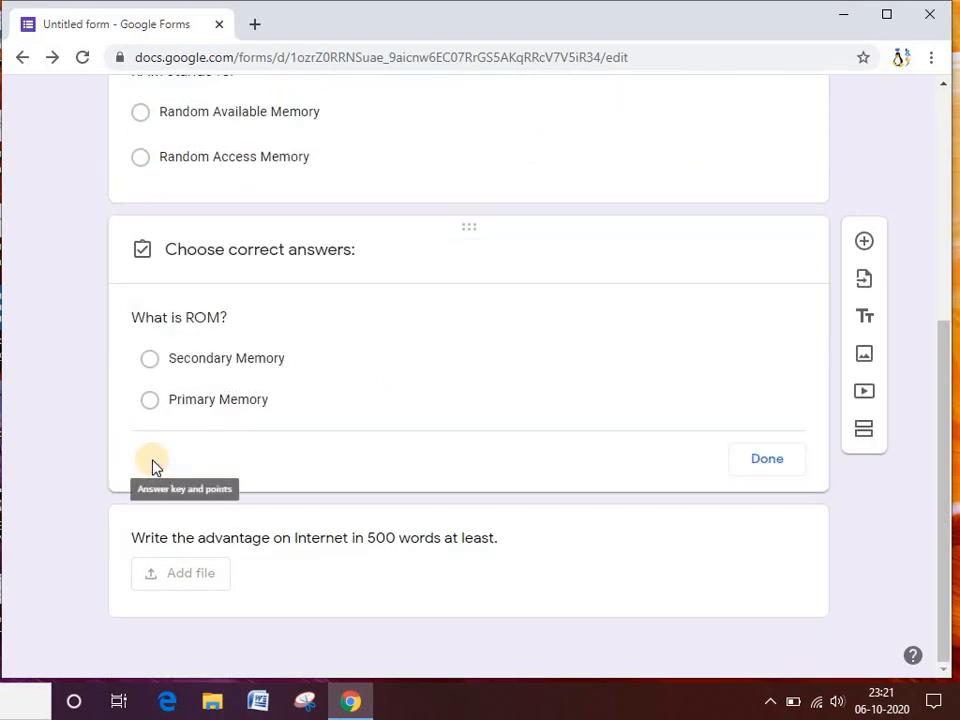
{"action": "left_click", "coordinate": [149, 380]}
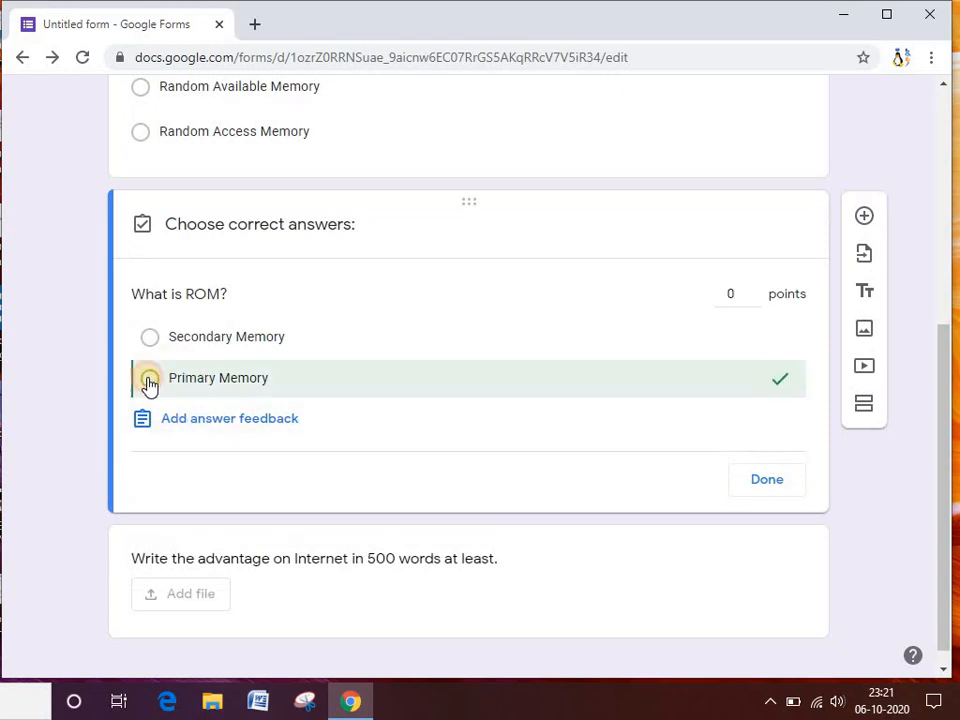
{"action": "double_click", "coordinate": [735, 298]}
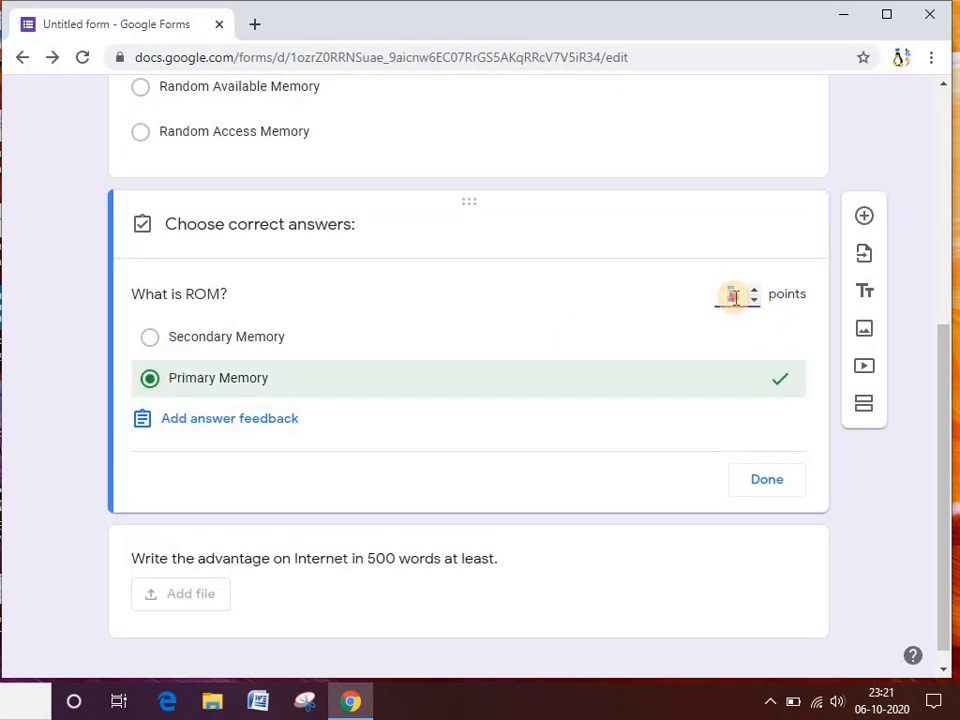
{"action": "type", "text": "5"}
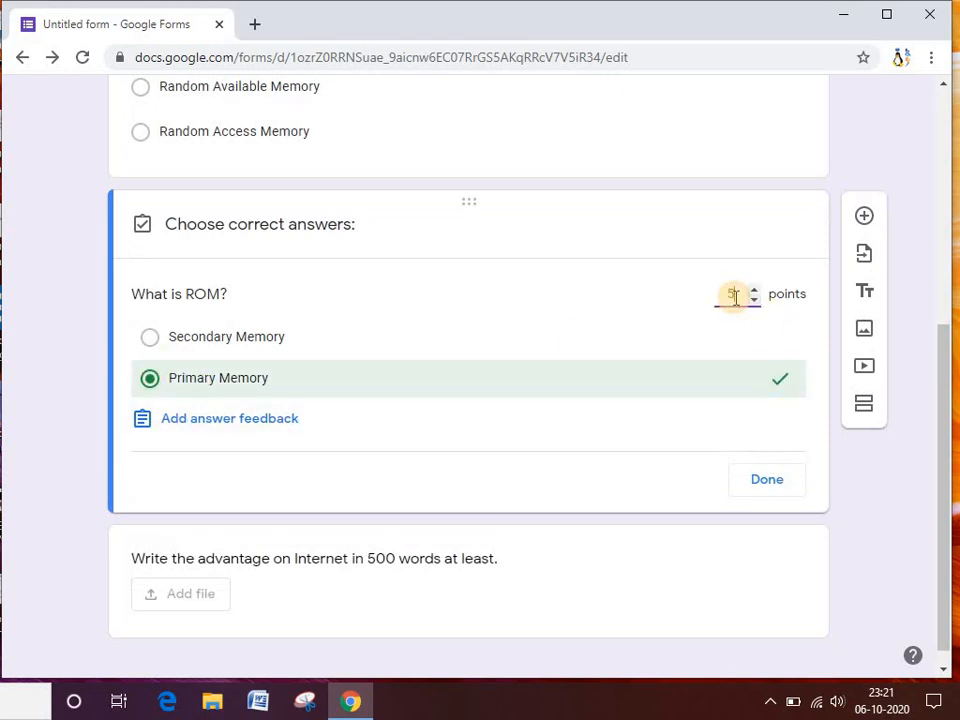
{"action": "left_click", "coordinate": [756, 479]}
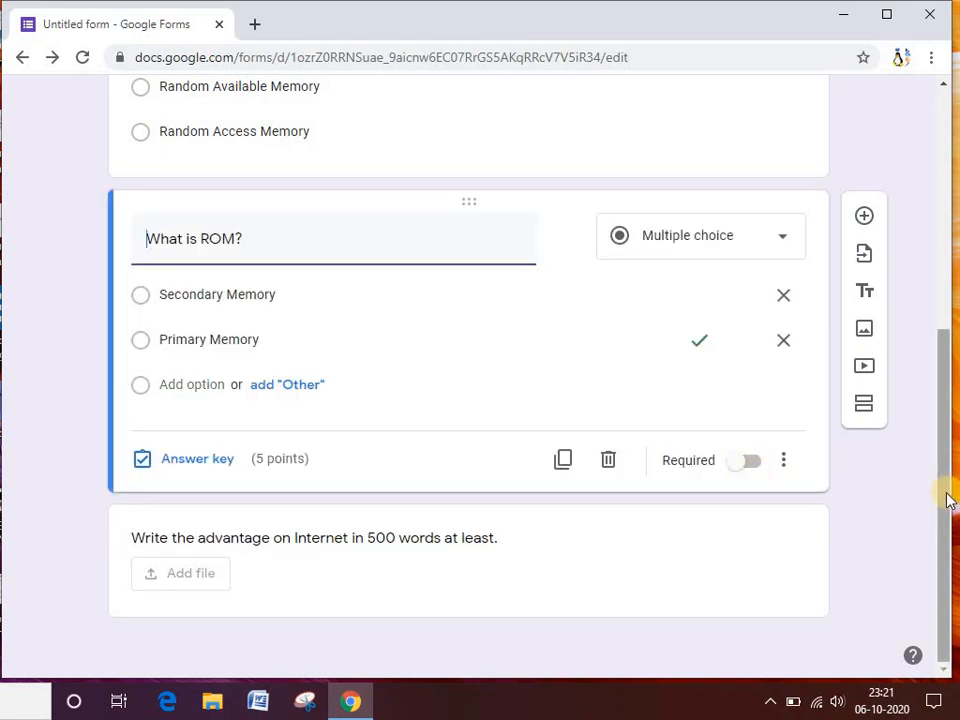
Step: Open the file upload question about the Internet and review its file type, file count and size settings
{"action": "left_click_drag", "start_coordinate": [943, 512], "coordinate": [943, 513]}
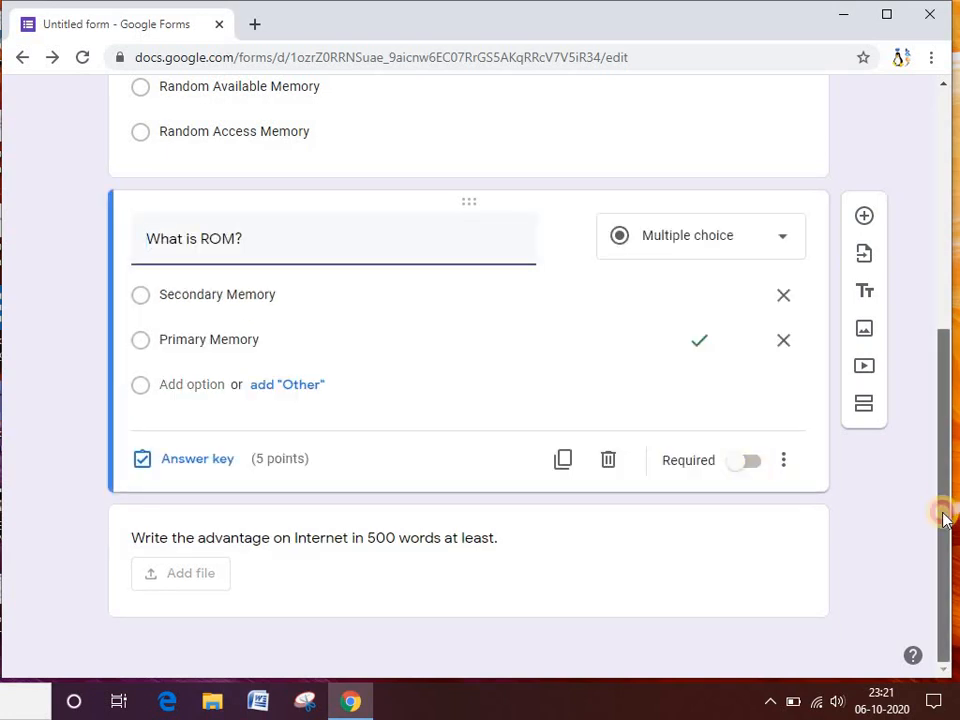
{"action": "left_click", "coordinate": [296, 578]}
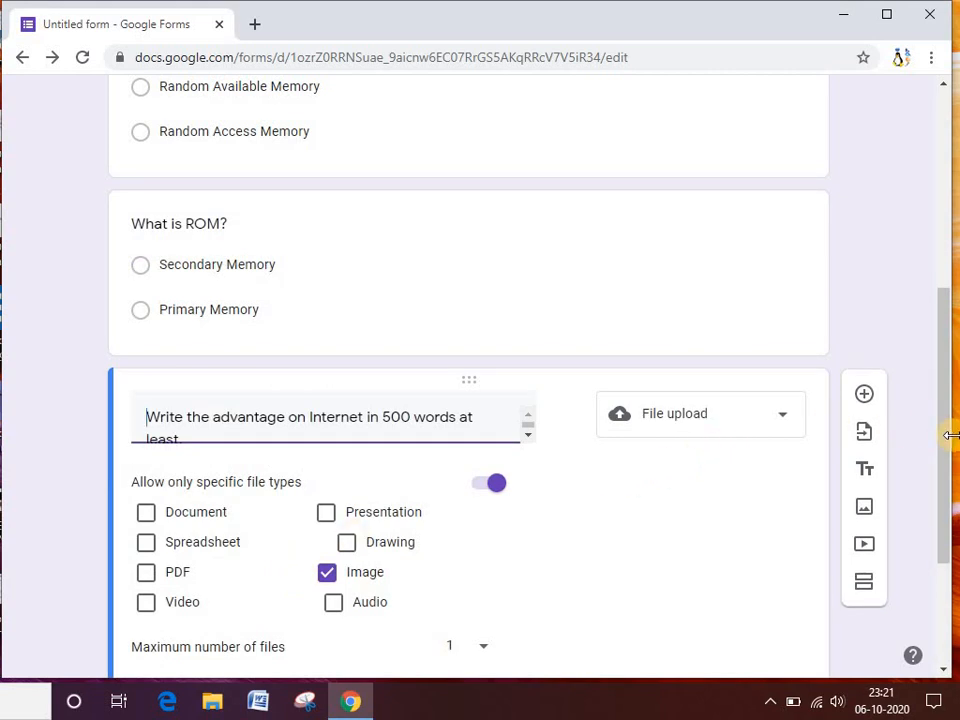
{"action": "left_click_drag", "start_coordinate": [949, 435], "coordinate": [943, 568]}
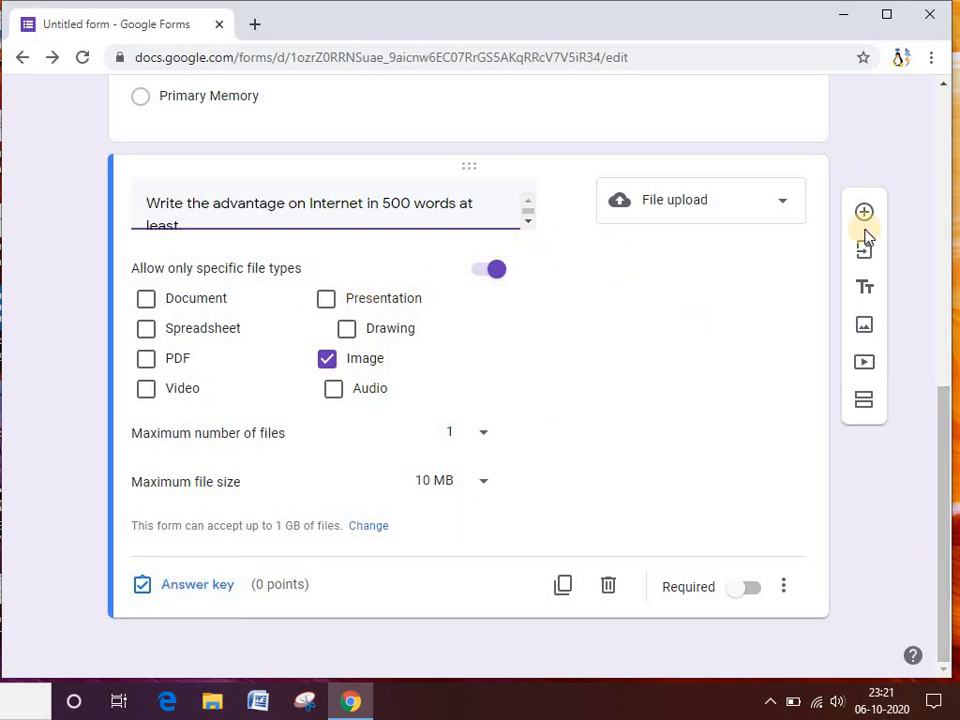
{"action": "left_click", "coordinate": [938, 505]}
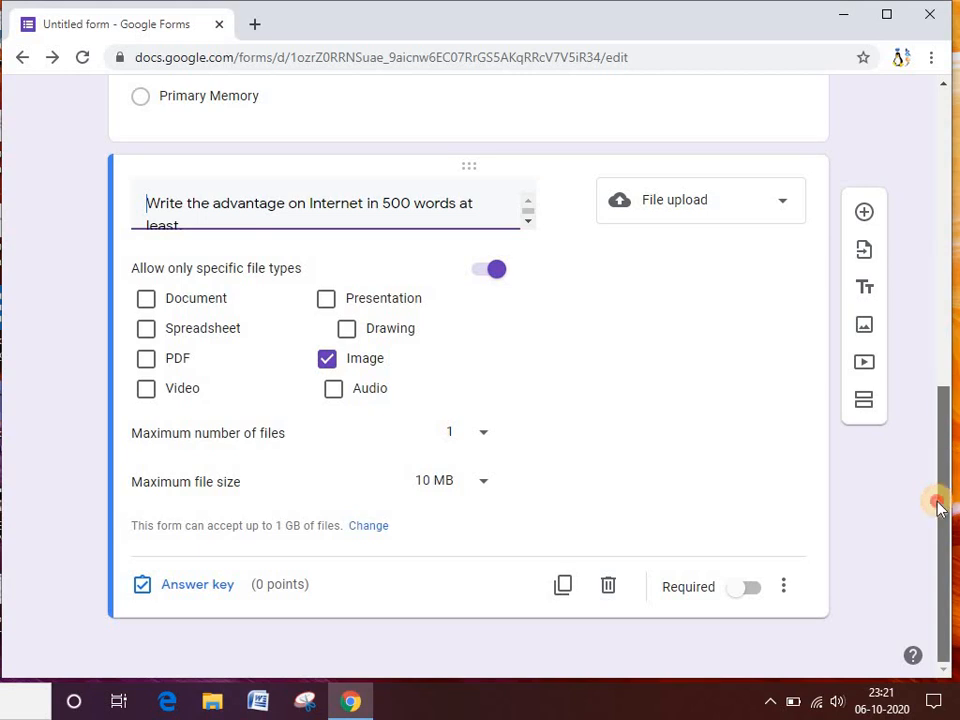
{"action": "left_click_drag", "start_coordinate": [938, 505], "coordinate": [940, 110]}
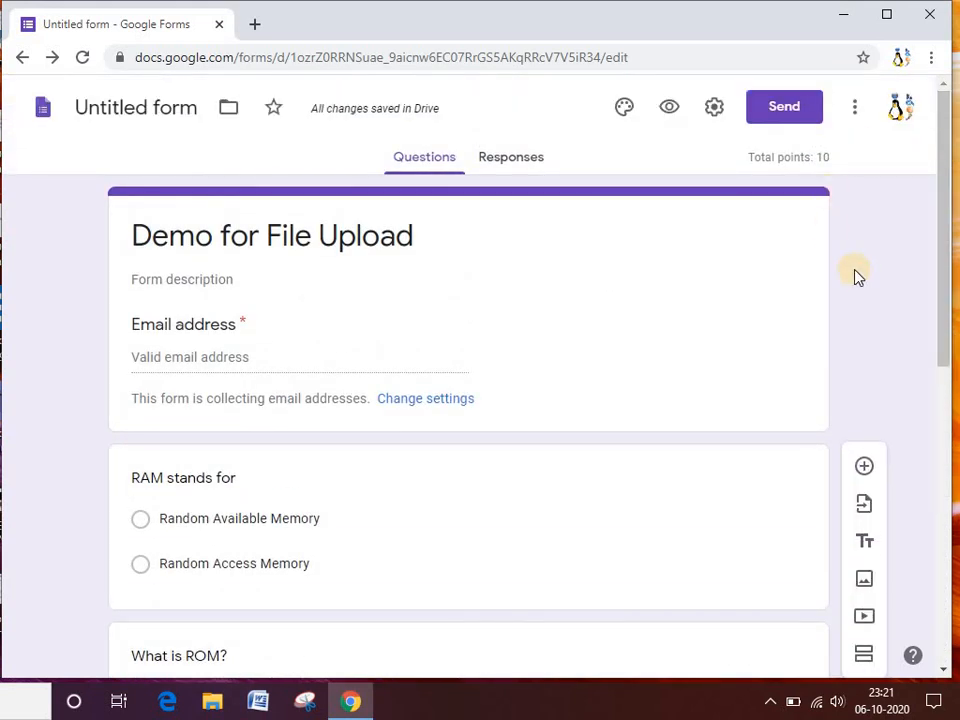
Step: Preview the form as a respondent and look through all of its questions
{"action": "left_click", "coordinate": [668, 114]}
{"action": "left_click", "coordinate": [669, 114]}
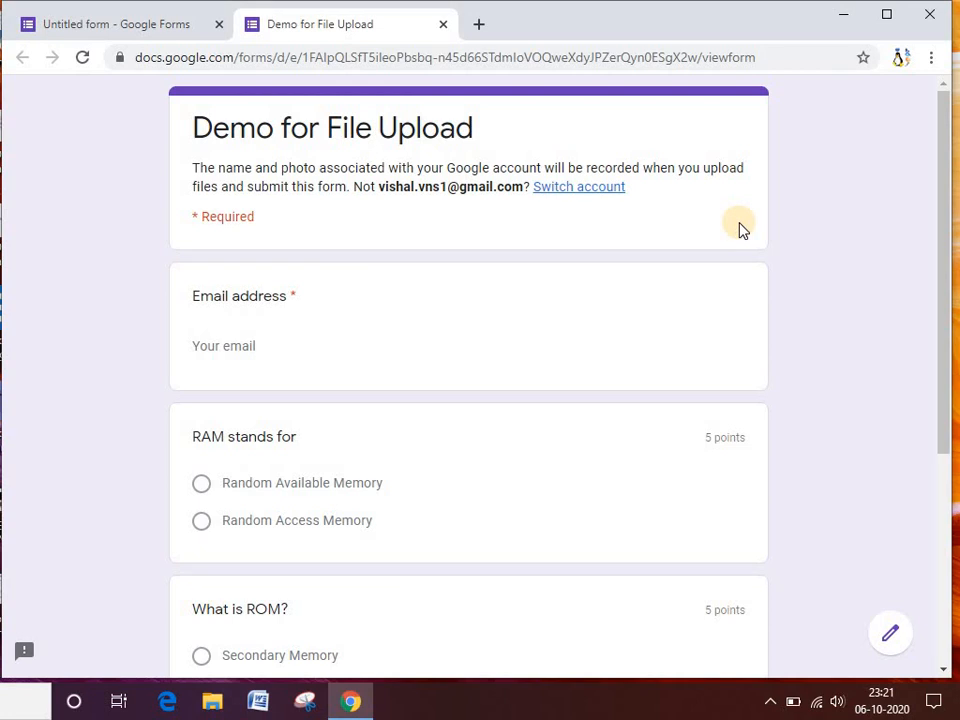
{"action": "scroll", "coordinate": [917, 343], "scroll_direction": "down", "scroll_amount": 1}
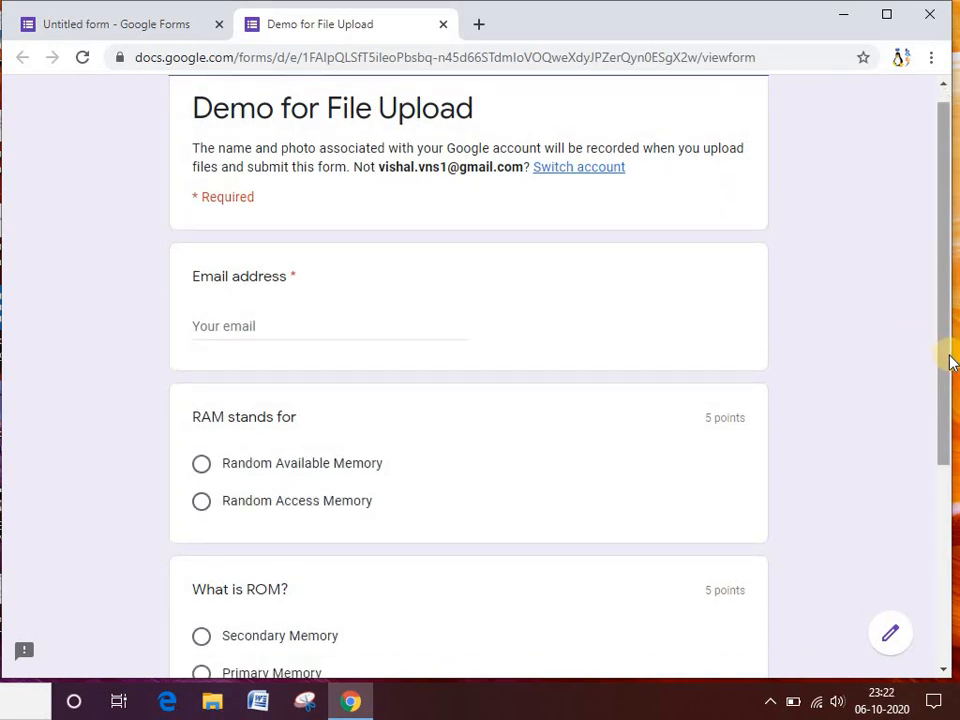
{"action": "left_click_drag", "start_coordinate": [950, 363], "coordinate": [933, 400]}
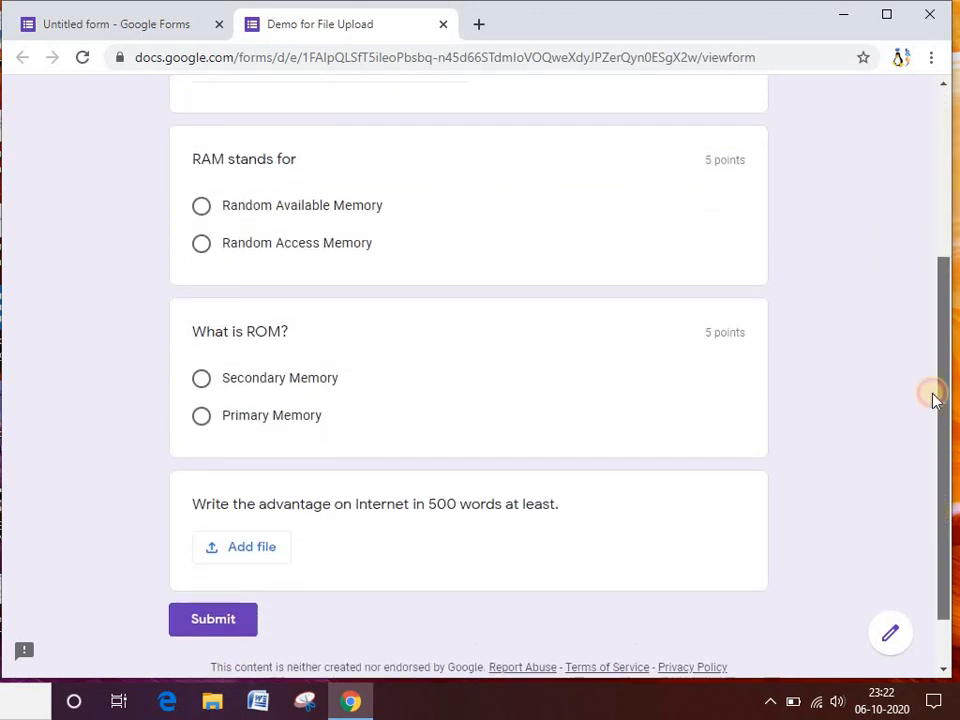
{"action": "scroll", "coordinate": [930, 345], "scroll_direction": "up", "scroll_amount": 3}
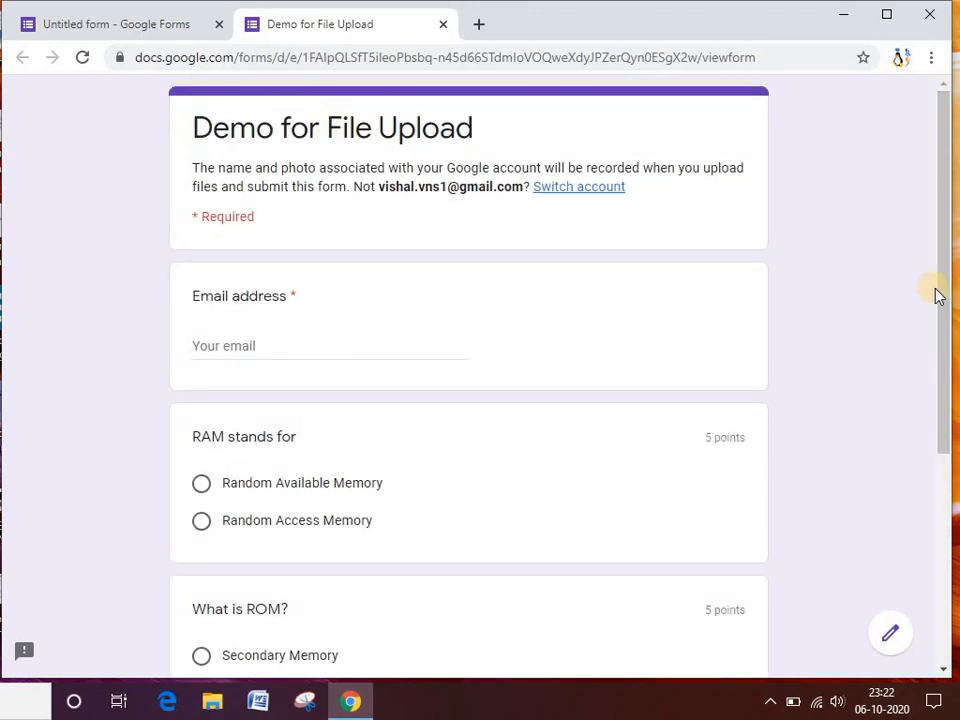
{"action": "left_click_drag", "start_coordinate": [943, 300], "coordinate": [928, 268]}
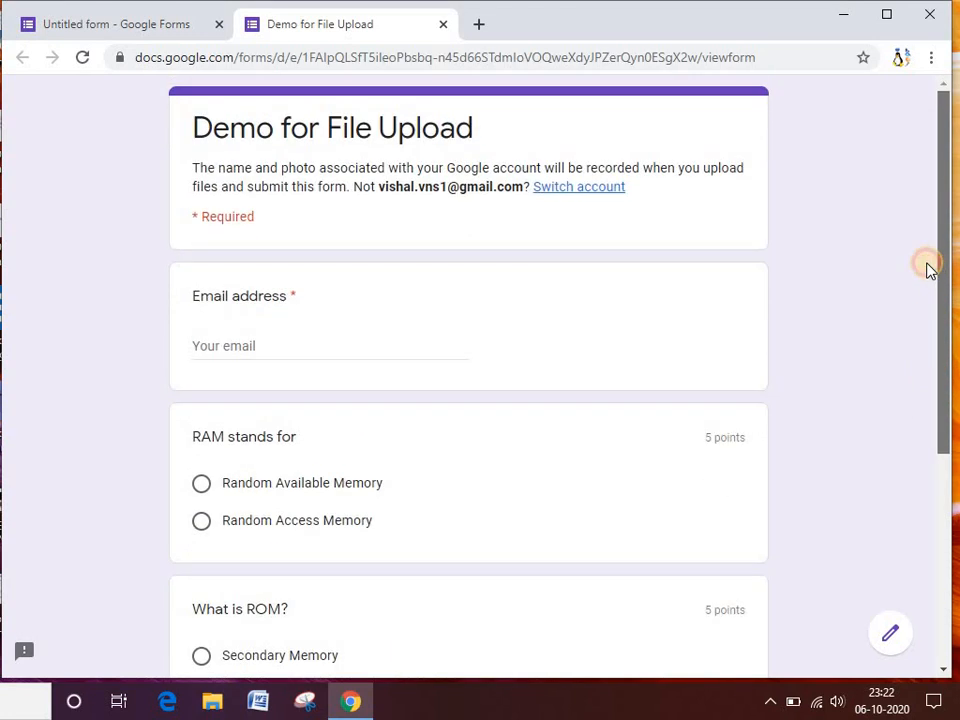
Step: Fill in the respondent's email address by copying the signed-in account's email into the required field
{"action": "left_click", "coordinate": [214, 342]}
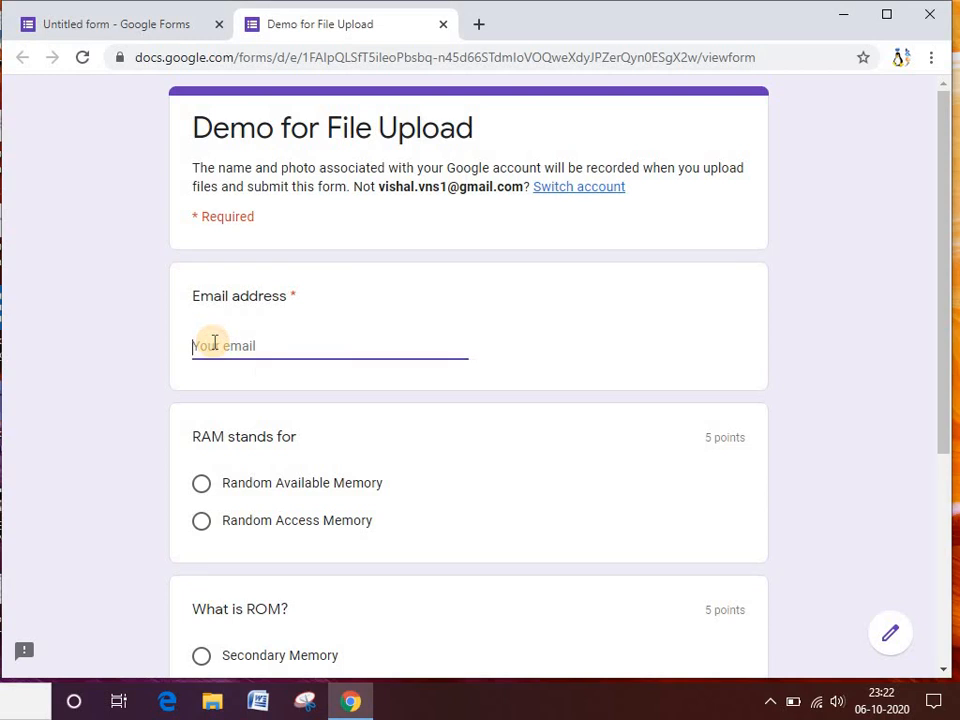
{"action": "type", "text": "a"}
{"action": "key", "text": "BackSpace"}
{"action": "key", "text": "BackSpace"}
{"action": "left_click", "coordinate": [381, 186]}
{"action": "left_click", "coordinate": [402, 345]}
{"action": "key", "text": "ctrl+v"}
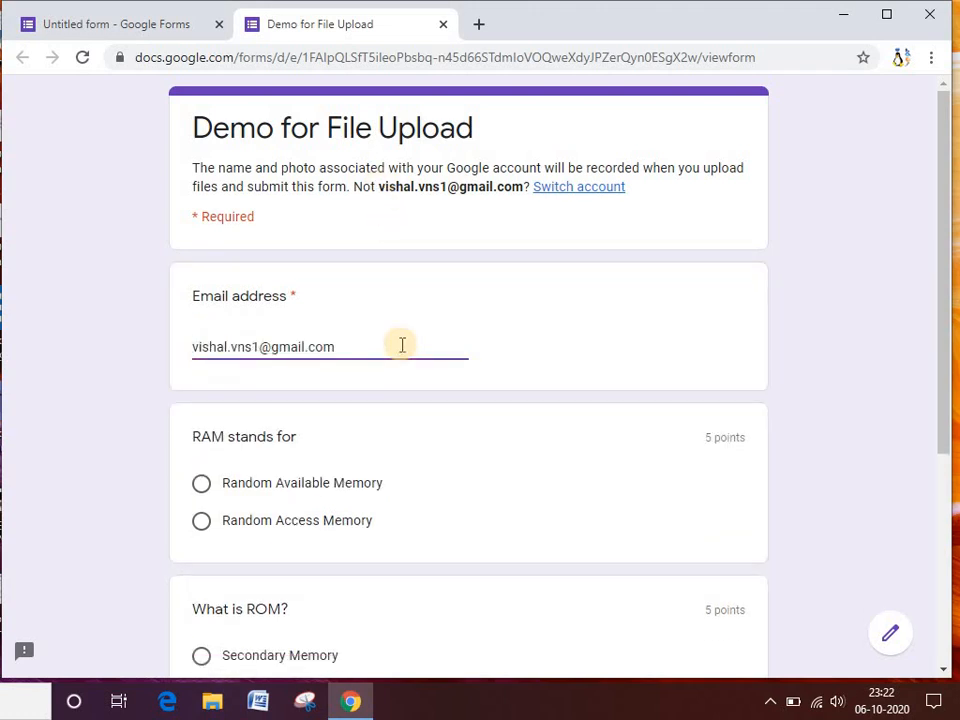
Step: Answer "RAM stands for" with Random Access Memory and "What is ROM?" with Primary Memory
{"action": "left_click", "coordinate": [200, 526]}
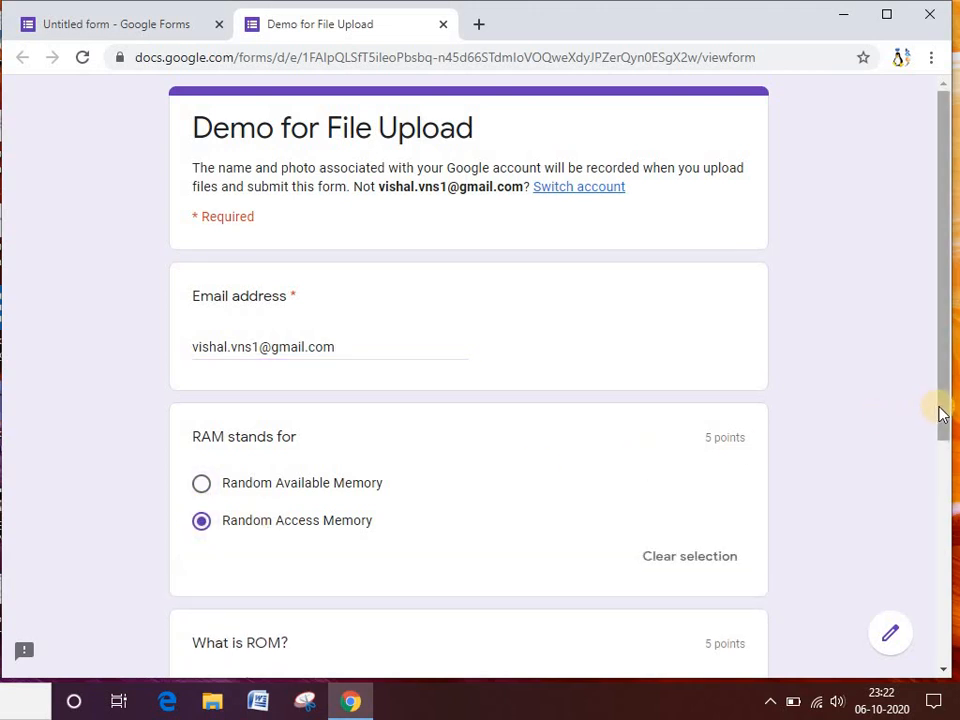
{"action": "left_click_drag", "start_coordinate": [938, 441], "coordinate": [930, 590]}
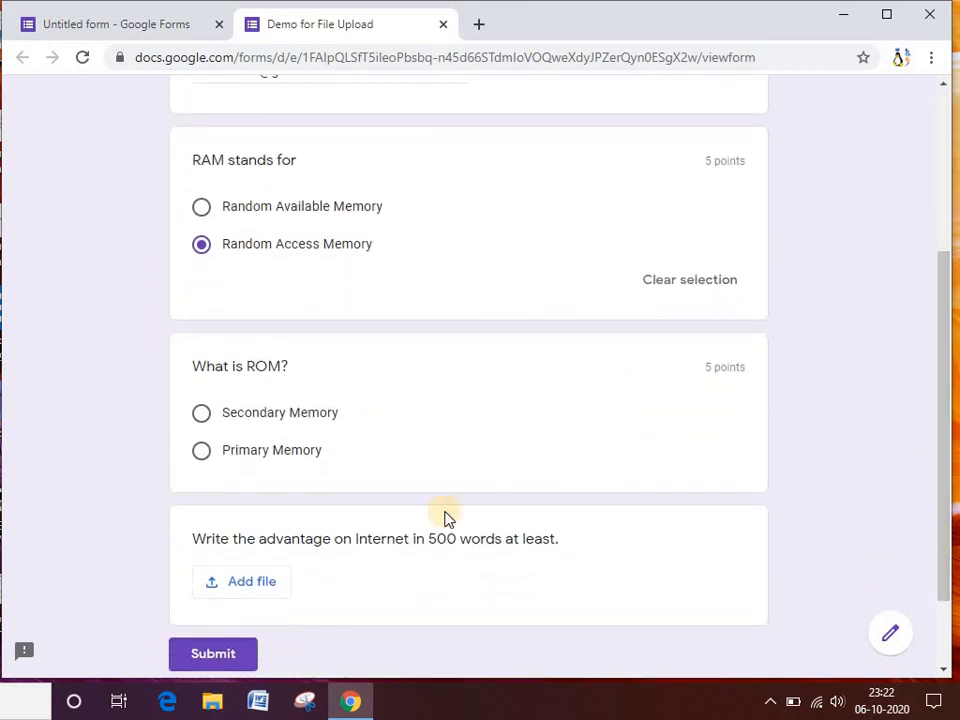
{"action": "left_click", "coordinate": [204, 454]}
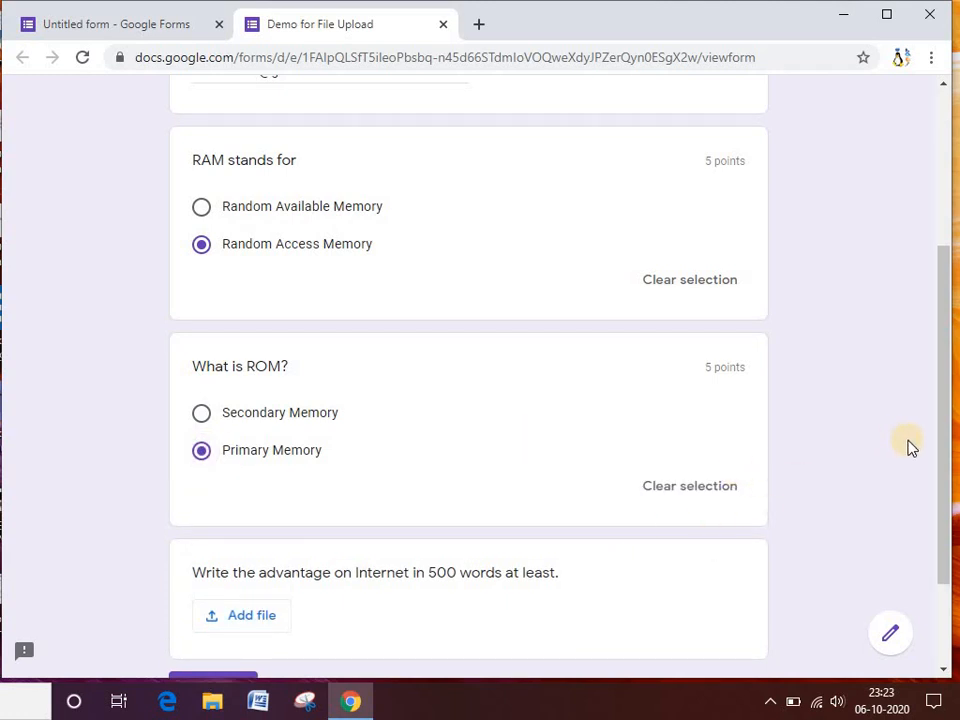
Step: Upload the image Let's Discuss This from the Desktop as the Internet question's answer and submit the form
{"action": "scroll", "coordinate": [938, 491], "scroll_direction": "down", "scroll_amount": 2}
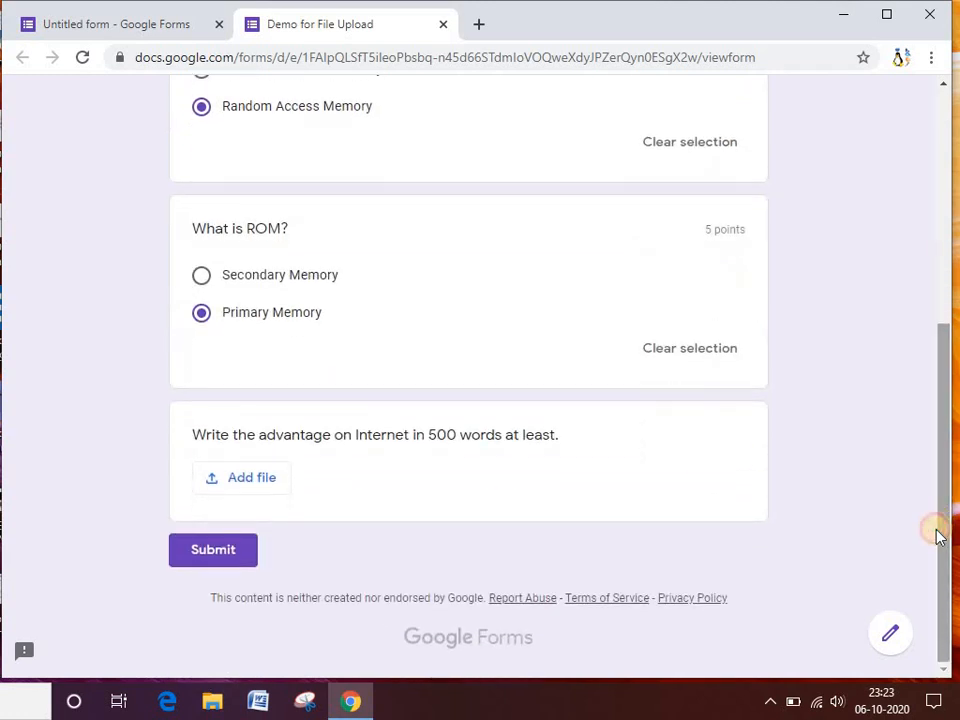
{"action": "left_click", "coordinate": [256, 484]}
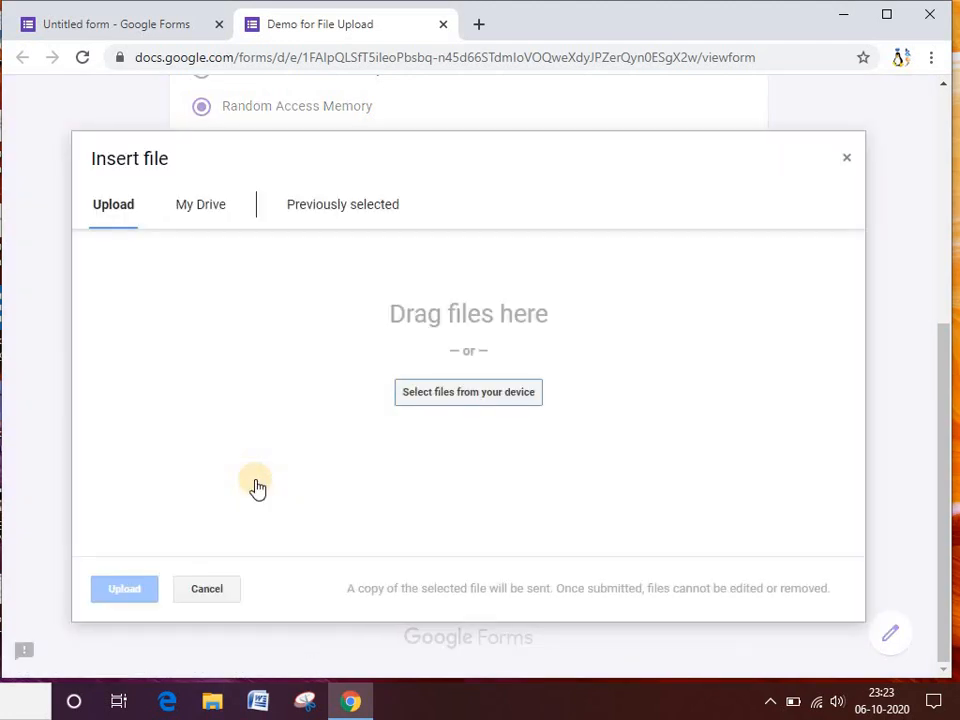
{"action": "left_click", "coordinate": [438, 398]}
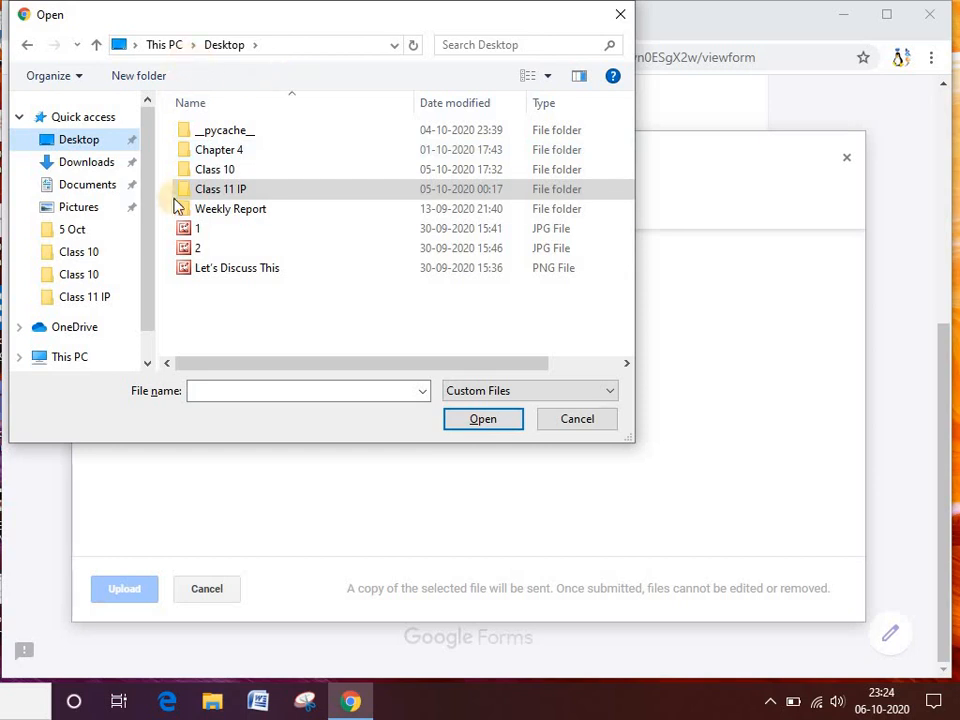
{"action": "left_click", "coordinate": [207, 272]}
{"action": "left_click", "coordinate": [478, 422]}
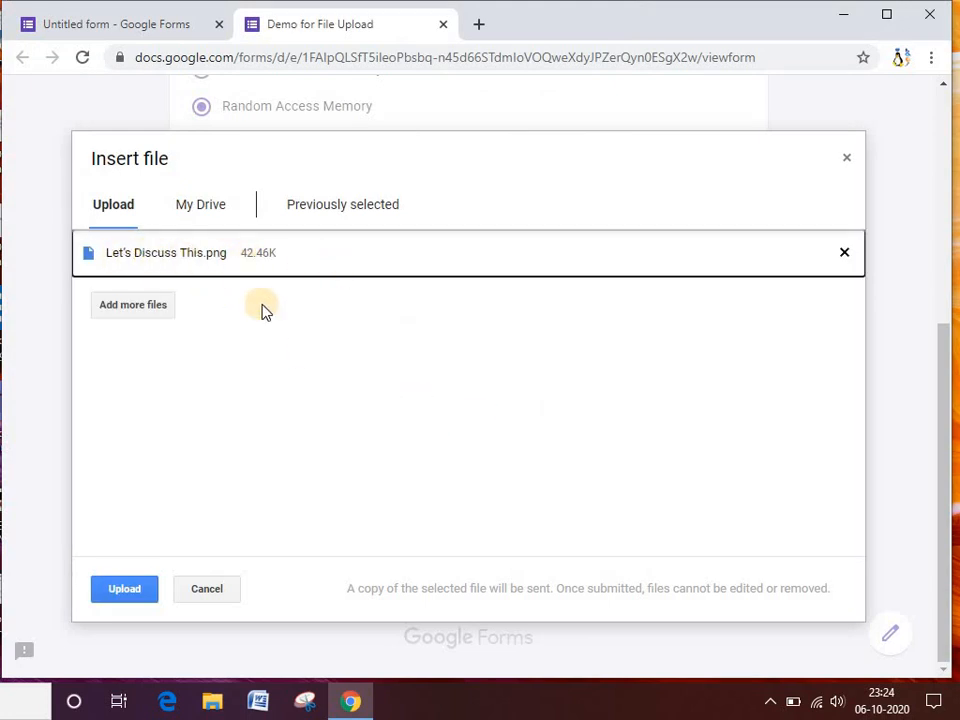
{"action": "left_click", "coordinate": [128, 593]}
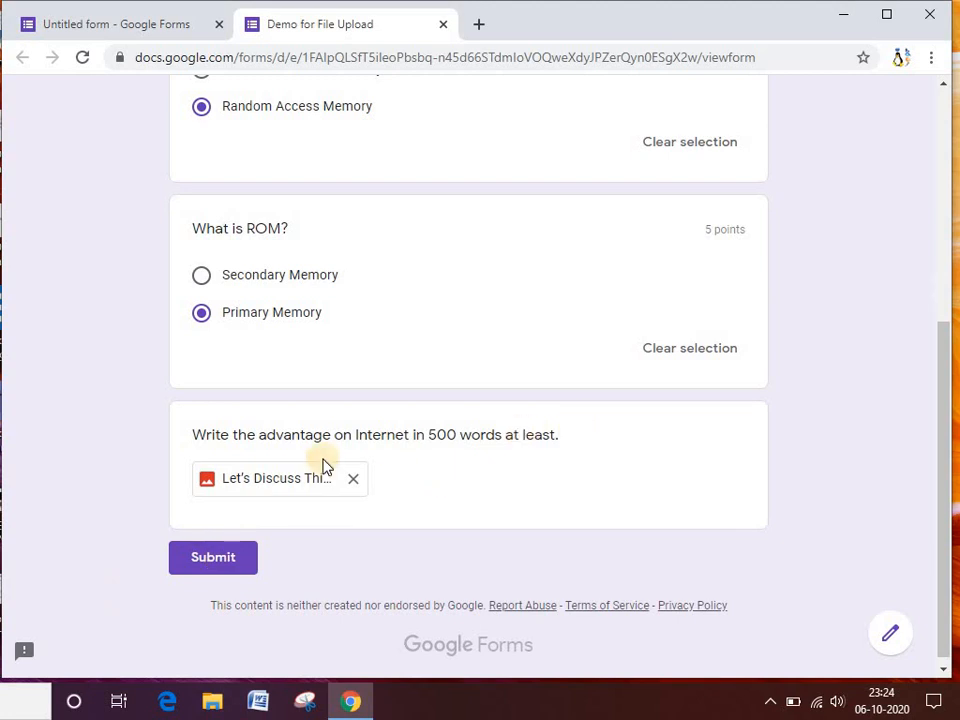
{"action": "left_click", "coordinate": [236, 569]}
{"action": "left_click", "coordinate": [236, 569]}
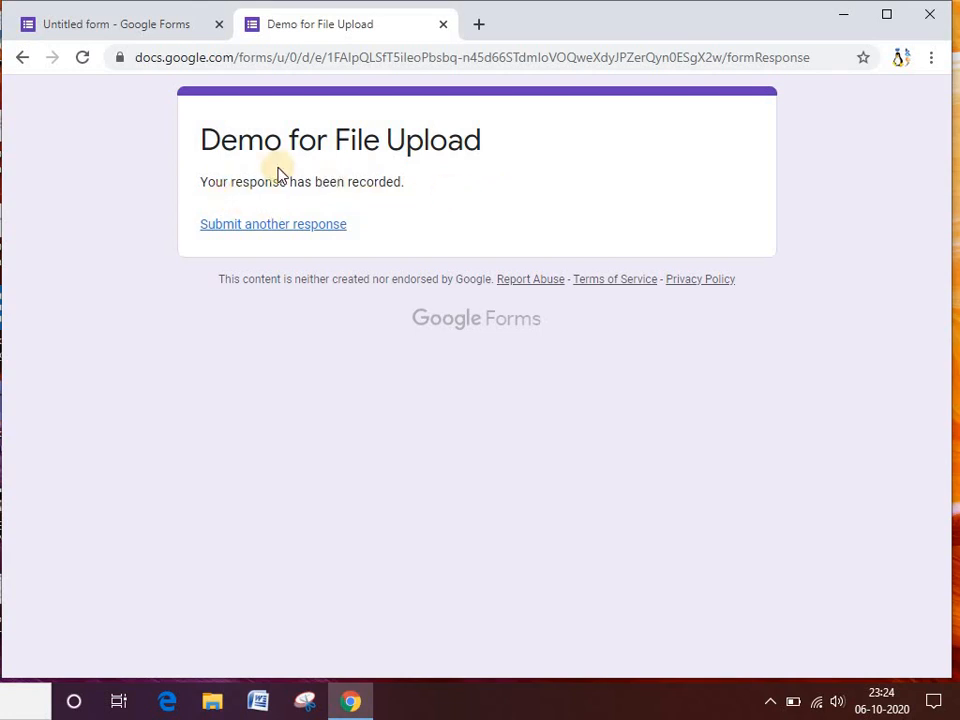
Step: Review the response summary in the form editor and open the Drive folder holding the uploaded answer files
{"action": "left_click", "coordinate": [117, 32]}
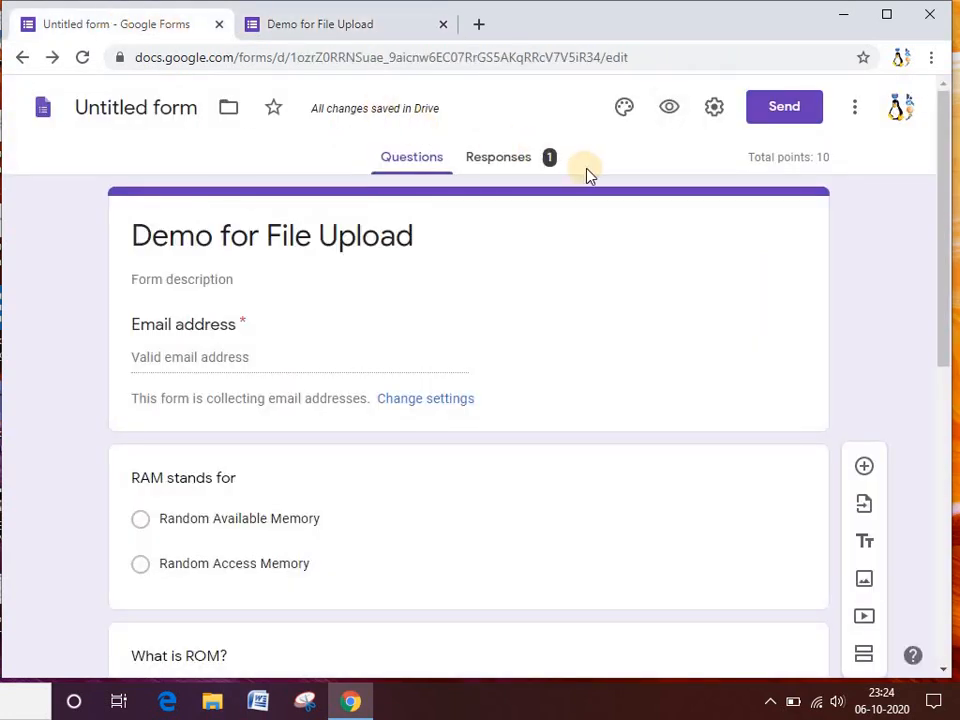
{"action": "left_click", "coordinate": [504, 168]}
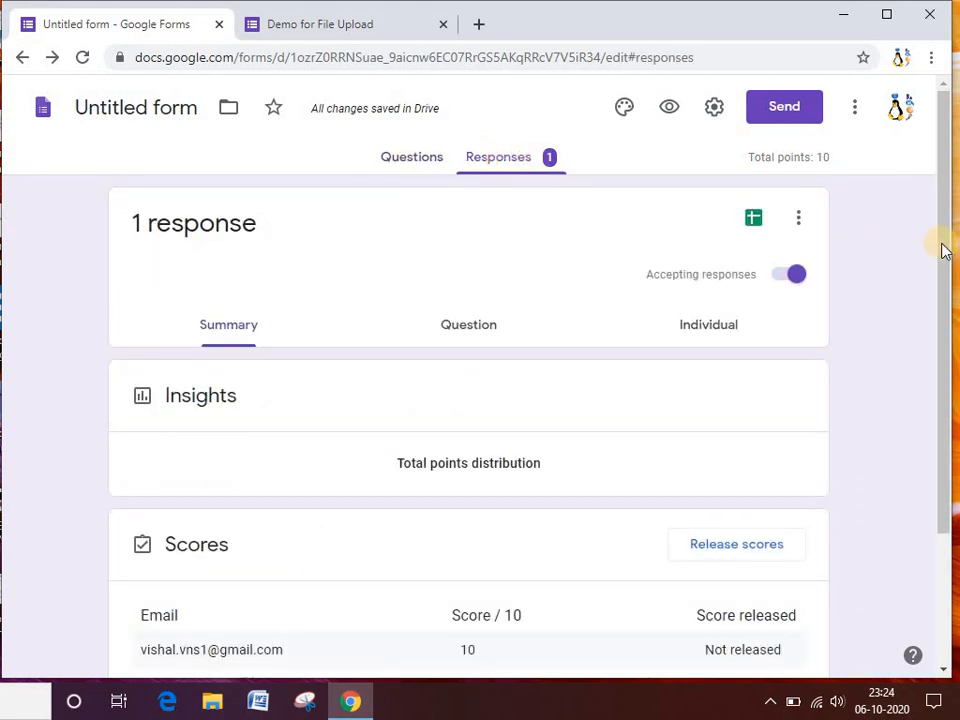
{"action": "left_click_drag", "start_coordinate": [943, 249], "coordinate": [951, 615]}
{"action": "scroll", "coordinate": [950, 418], "scroll_direction": "down", "scroll_amount": 2}
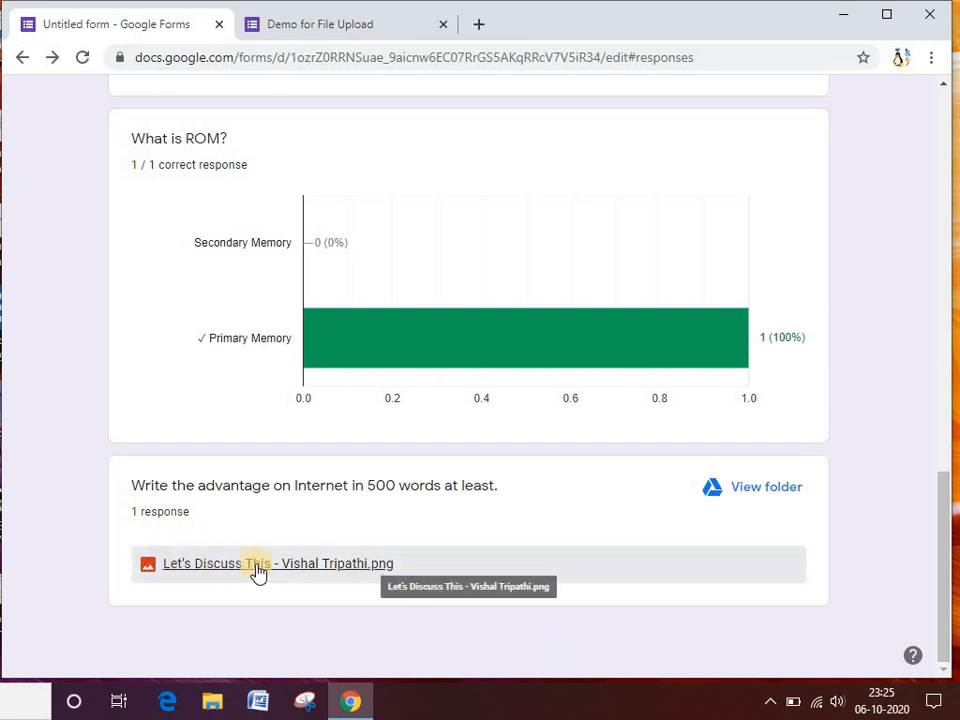
{"action": "left_click", "coordinate": [754, 490]}
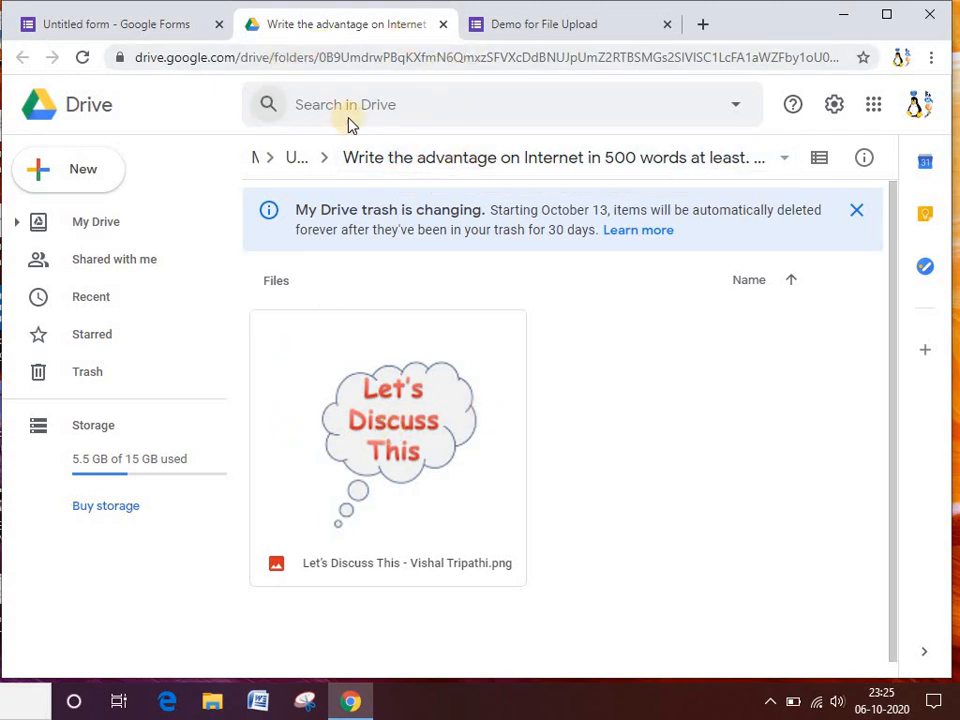
Step: Return to the form's responses and create a new linked response spreadsheet named Demo for File Upload
{"action": "left_click", "coordinate": [146, 26]}
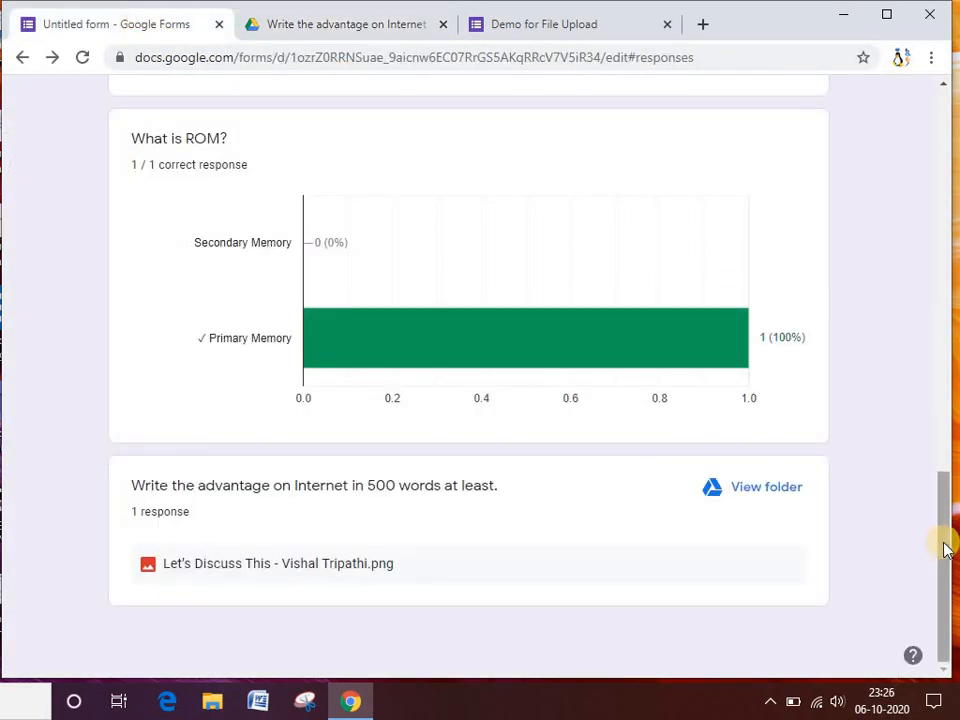
{"action": "left_click_drag", "start_coordinate": [945, 548], "coordinate": [945, 90]}
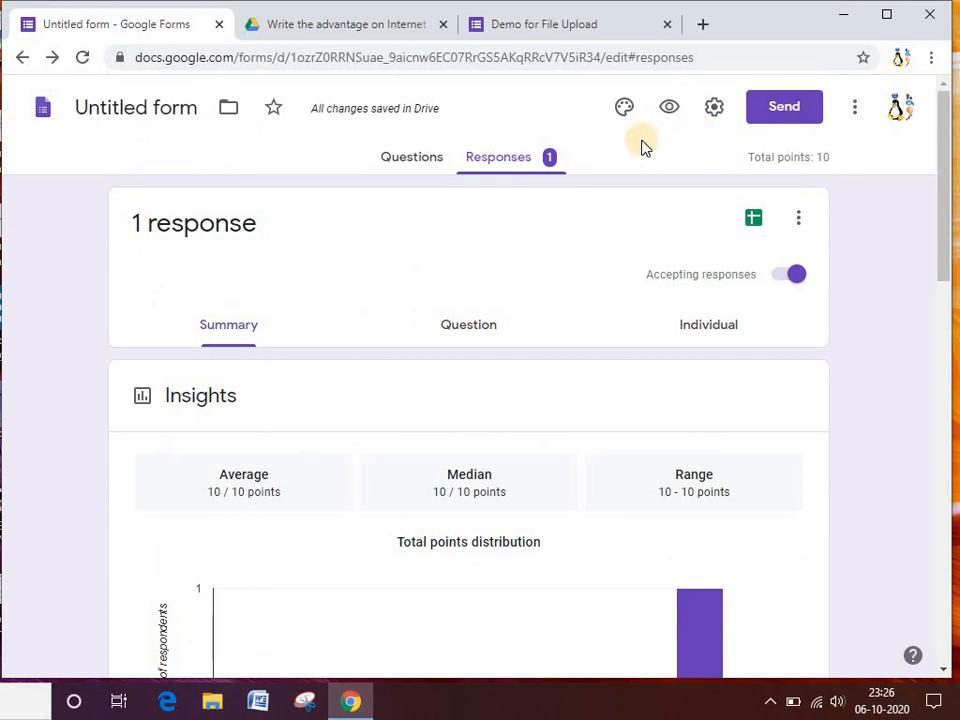
{"action": "left_click", "coordinate": [753, 226]}
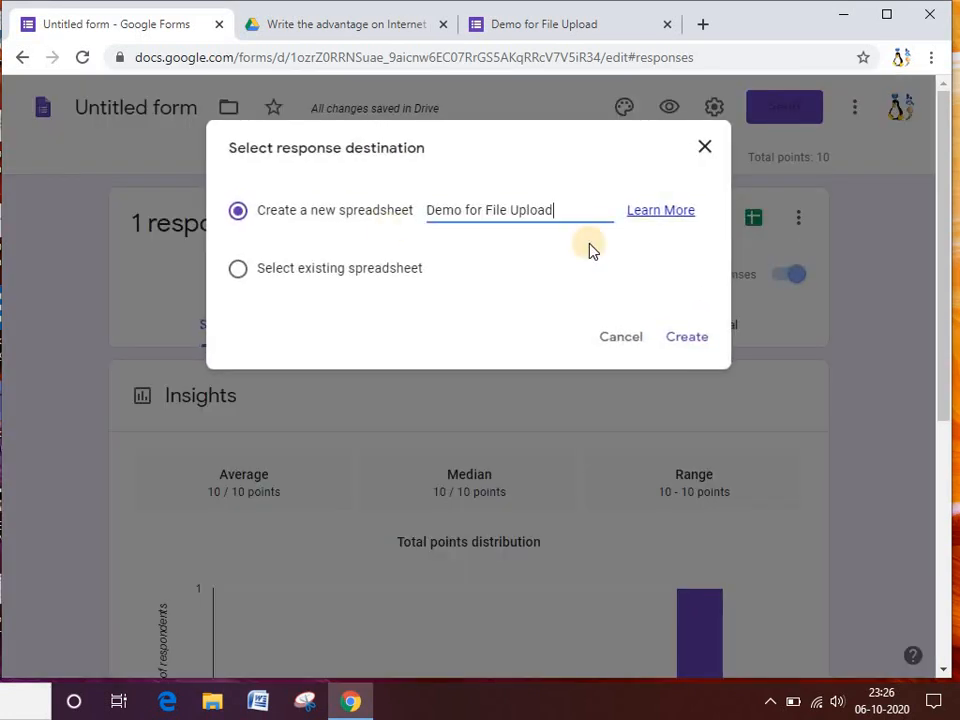
{"action": "left_click", "coordinate": [690, 342]}
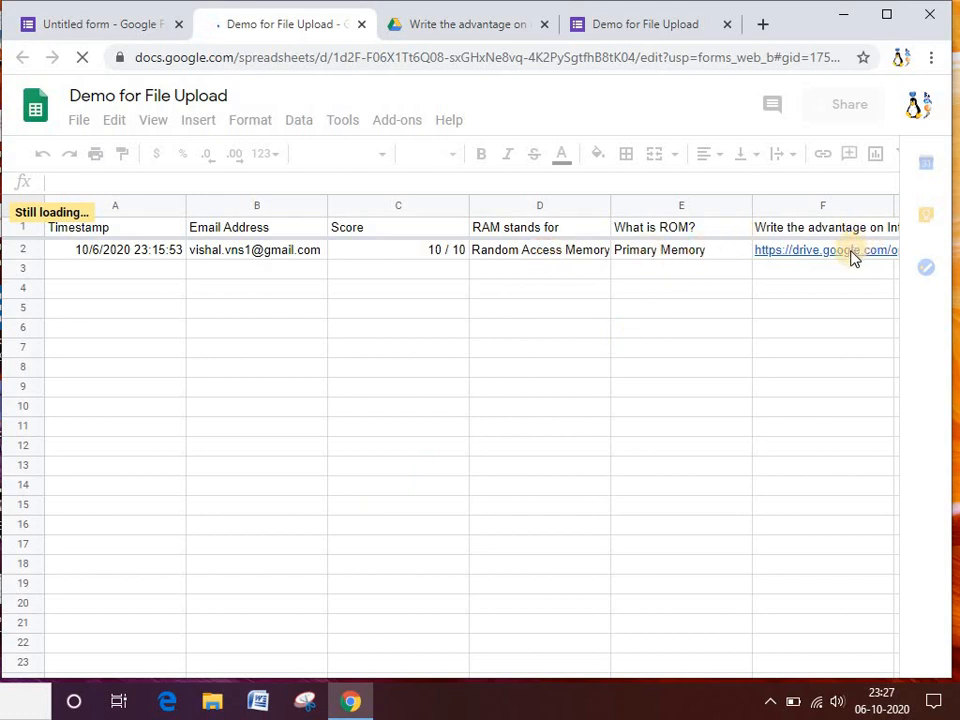
Step: Preview the uploaded file linked in the first response's Internet question cell and check the cell's link options
{"action": "left_click", "coordinate": [461, 351]}
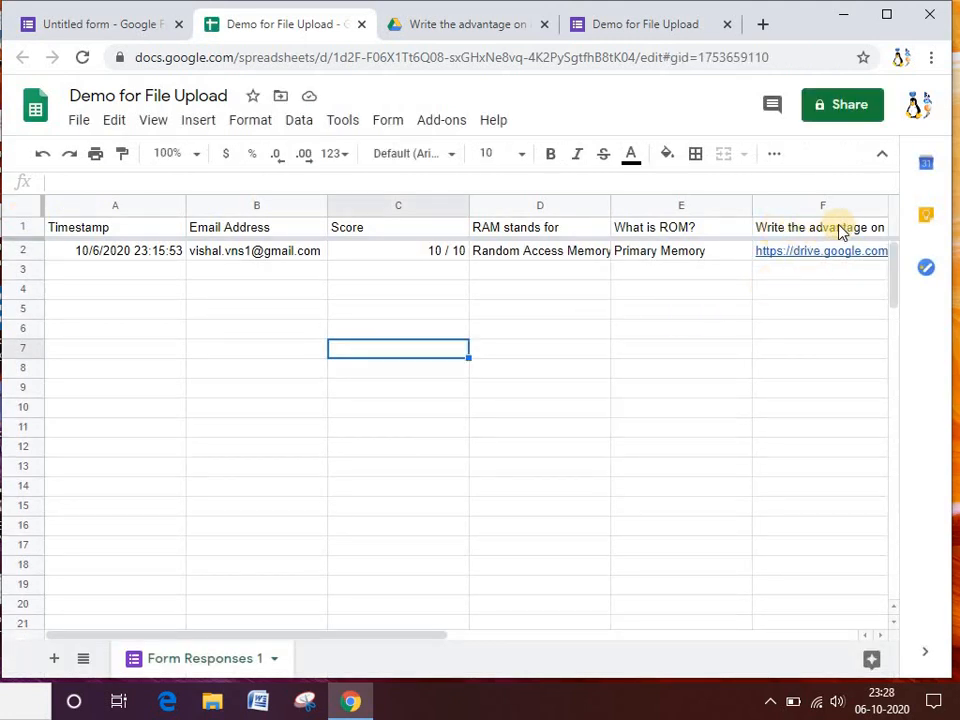
{"action": "mouse_move", "coordinate": [831, 258]}
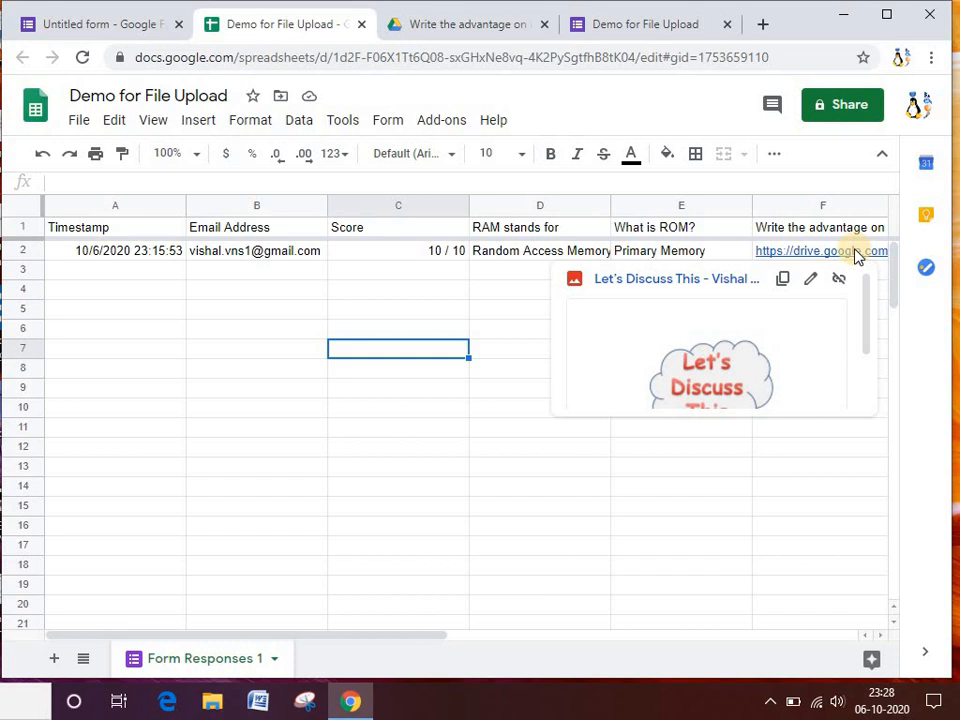
{"action": "mouse_move", "coordinate": [866, 302]}
{"action": "left_mouse_down"}
{"action": "mouse_move", "coordinate": [864, 345]}
{"action": "mouse_move", "coordinate": [868, 279]}
{"action": "left_mouse_up"}
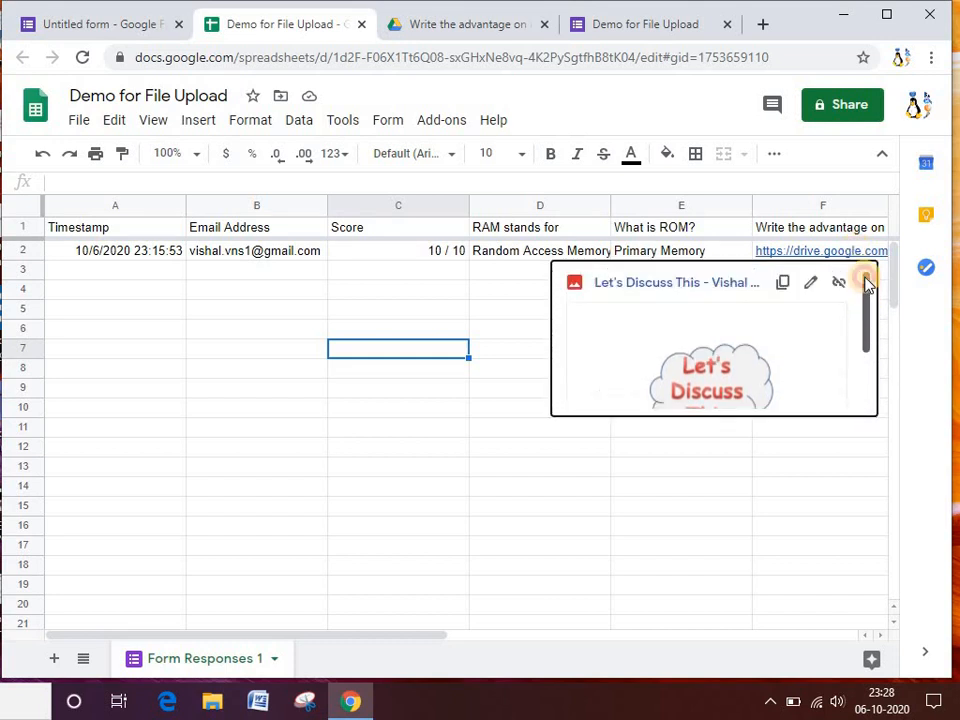
{"action": "left_click", "coordinate": [508, 289]}
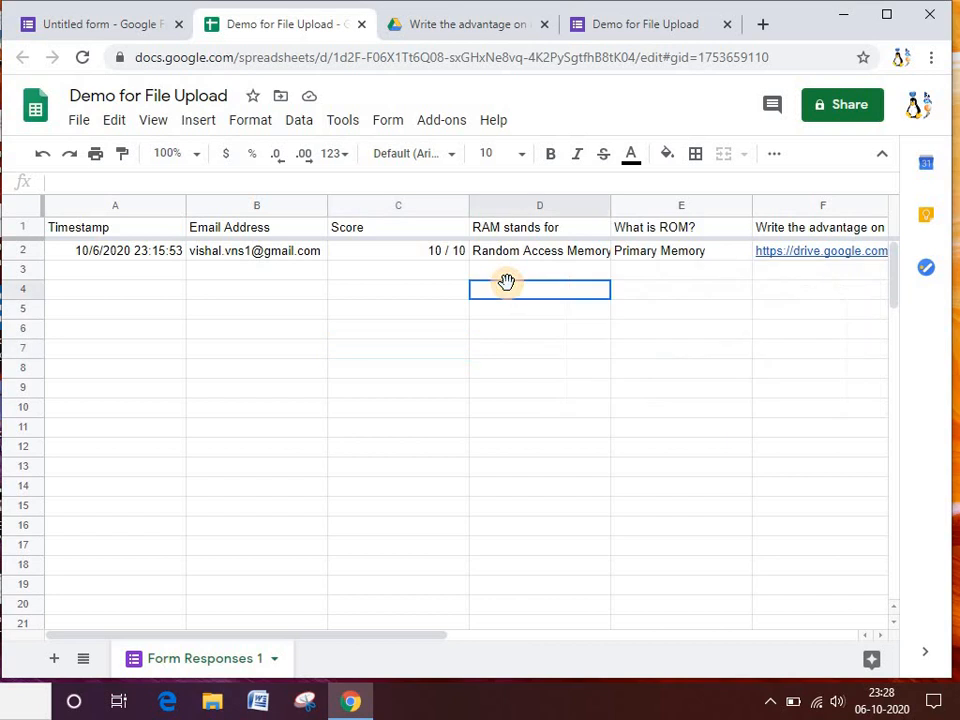
{"action": "left_click", "coordinate": [783, 259]}
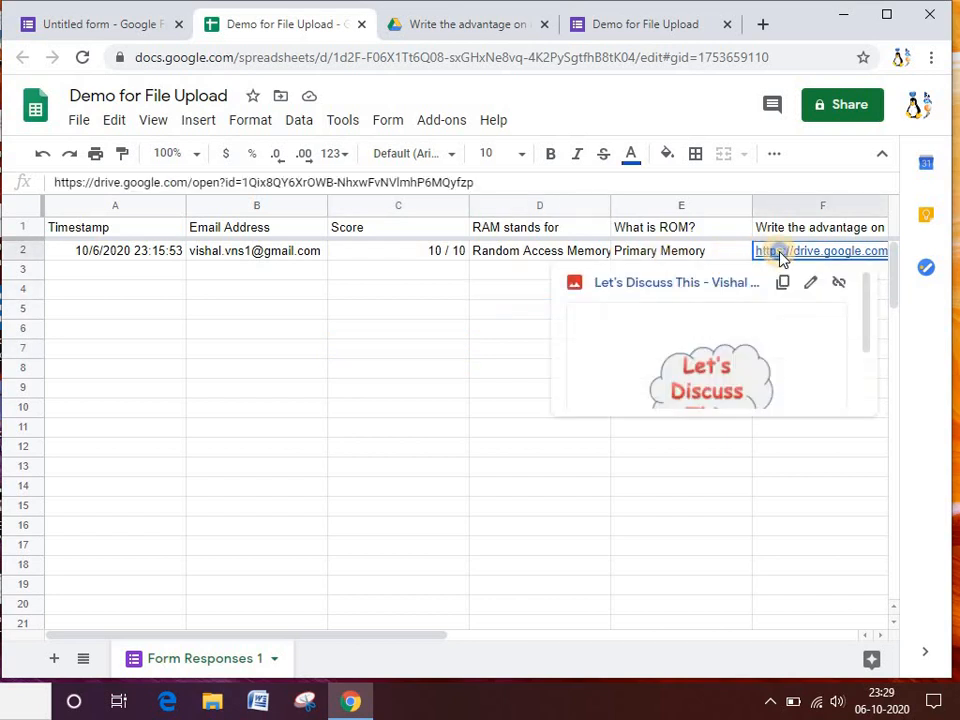
{"action": "right_click", "coordinate": [783, 259]}
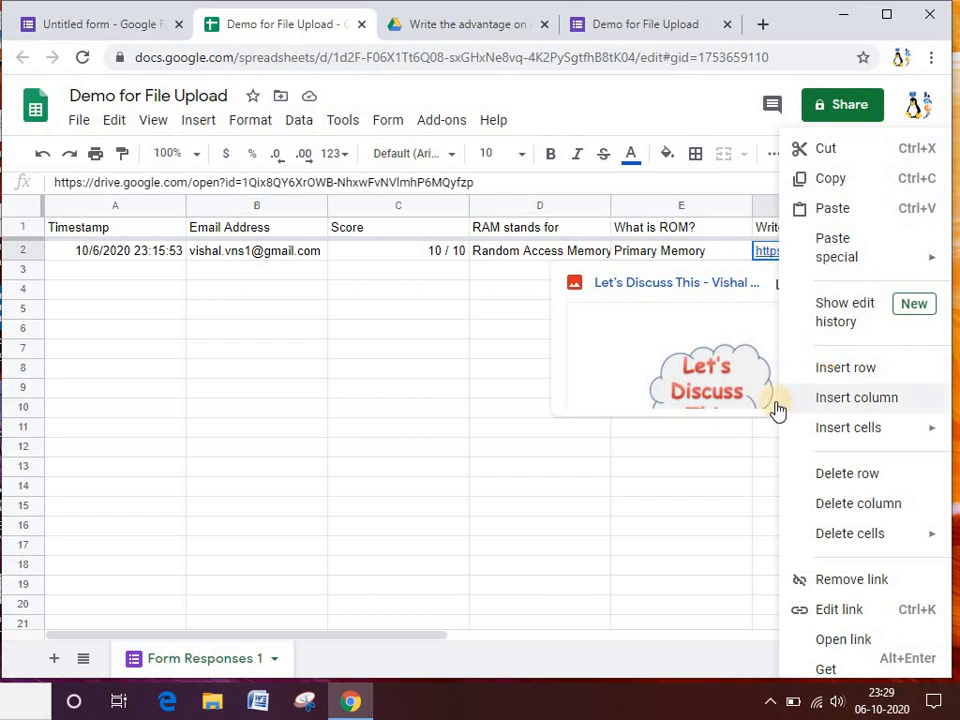
{"action": "left_click", "coordinate": [604, 450]}
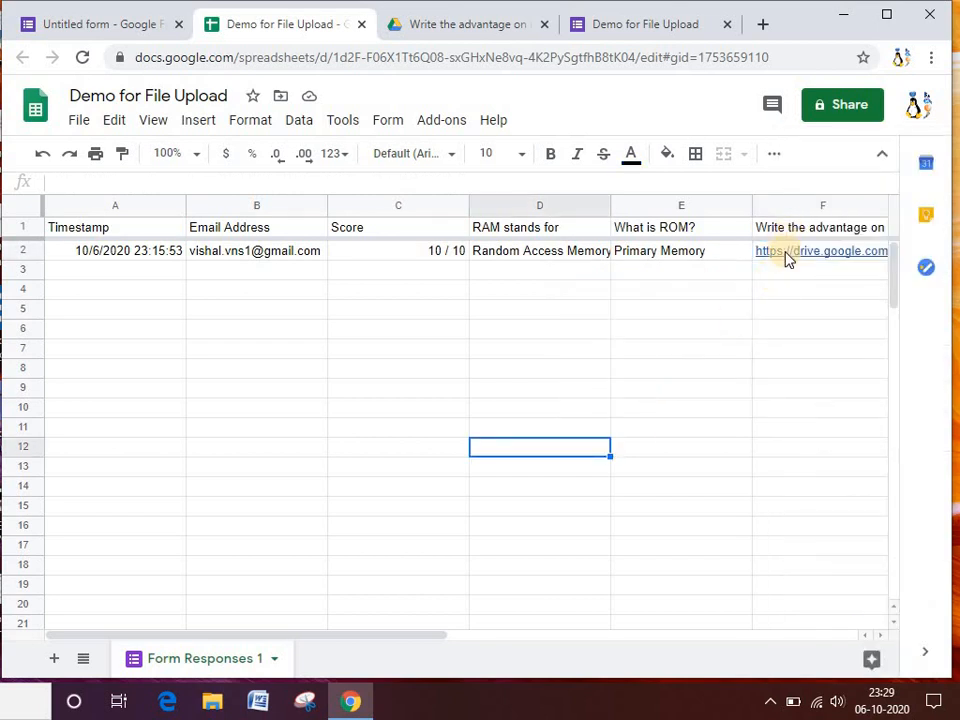
Step: Inspect the full Drive link in cell F2, read the file details in its preview, and dismiss the document status tip
{"action": "left_click", "coordinate": [787, 258]}
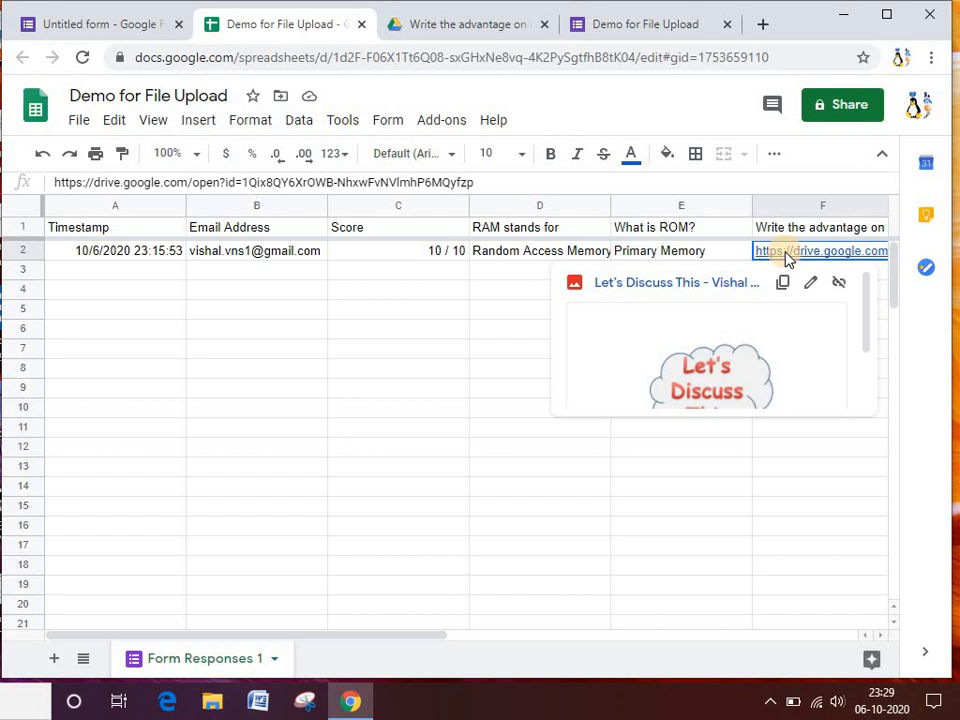
{"action": "double_click", "coordinate": [787, 251]}
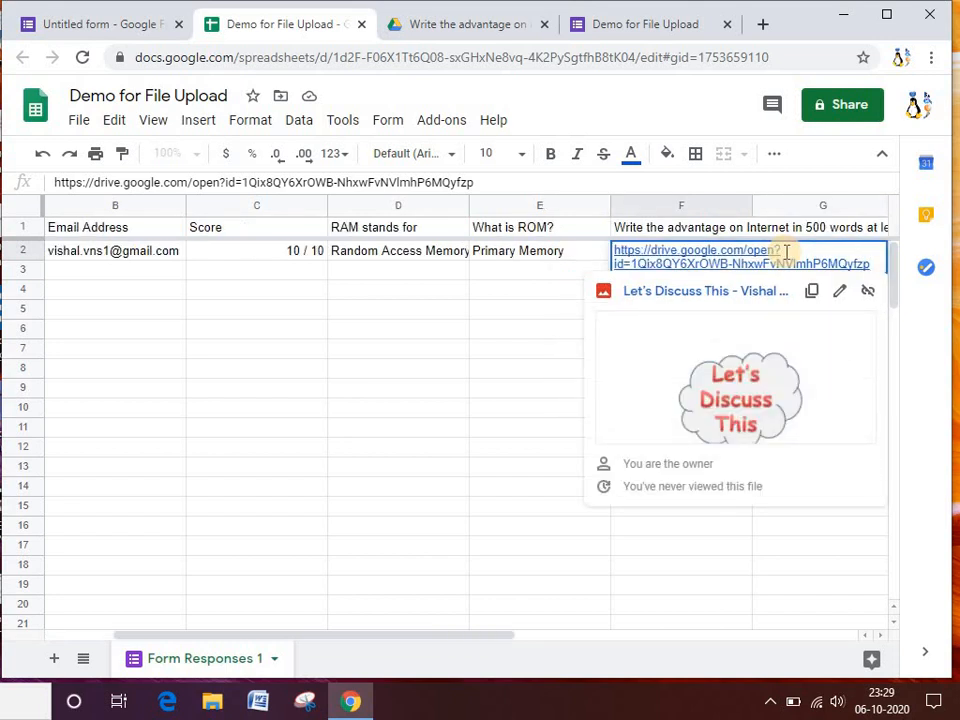
{"action": "left_click", "coordinate": [537, 295]}
{"action": "mouse_move", "coordinate": [745, 257]}
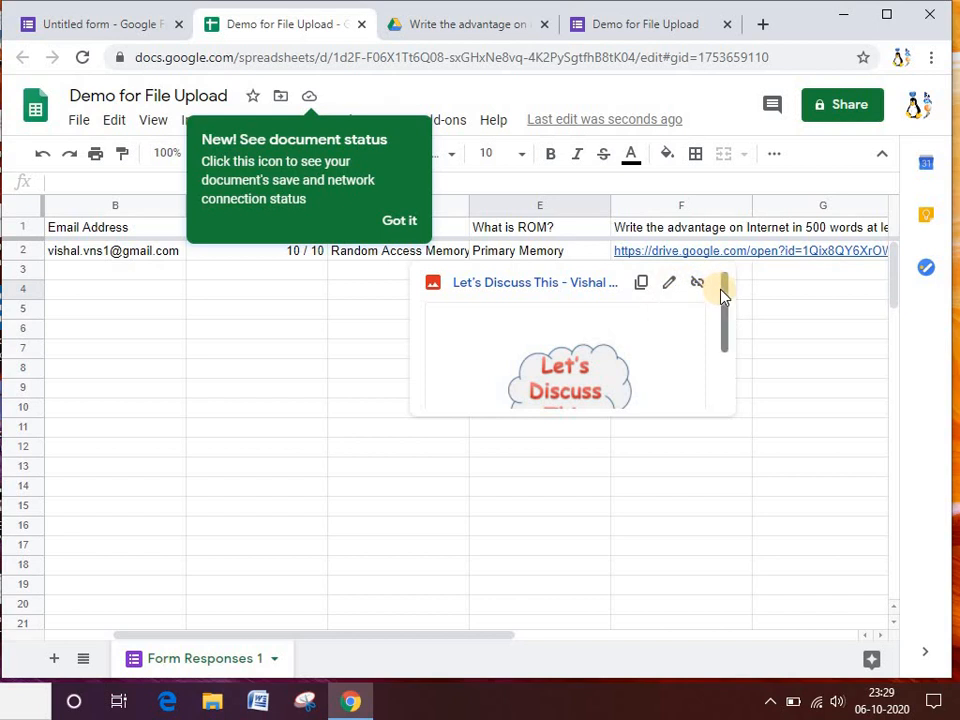
{"action": "left_click_drag", "start_coordinate": [722, 347], "coordinate": [733, 424]}
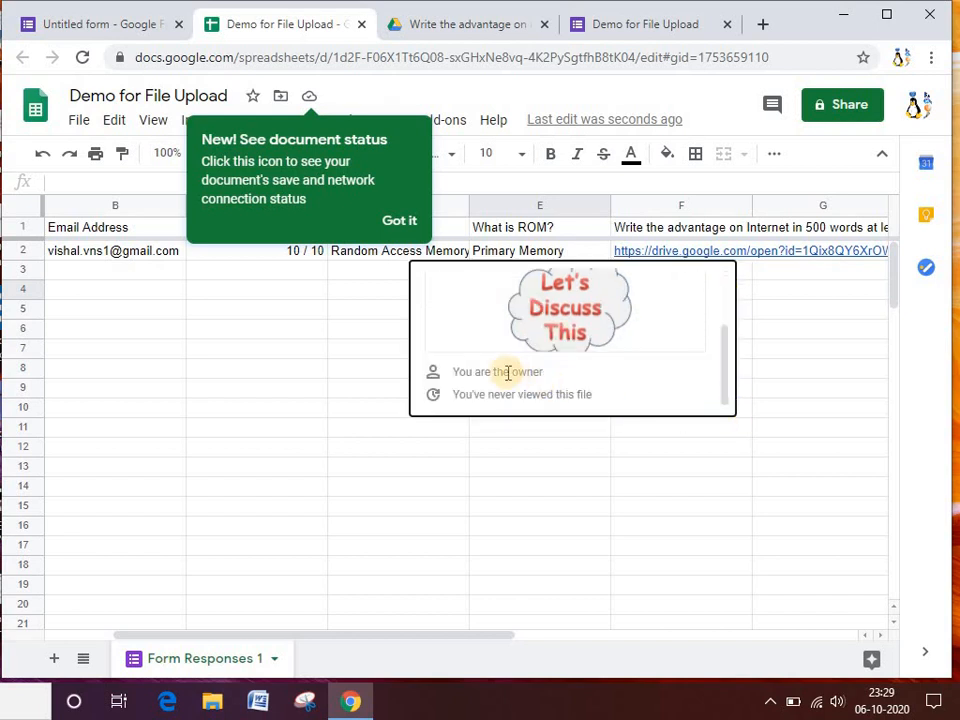
{"action": "left_click", "coordinate": [281, 394]}
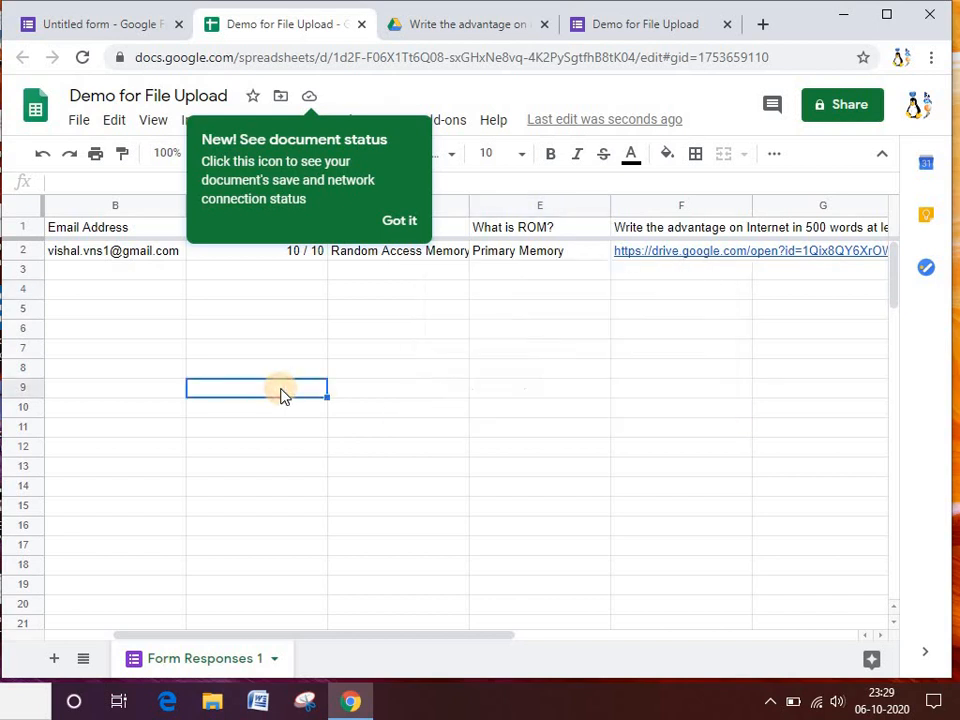
{"action": "left_click", "coordinate": [392, 222]}
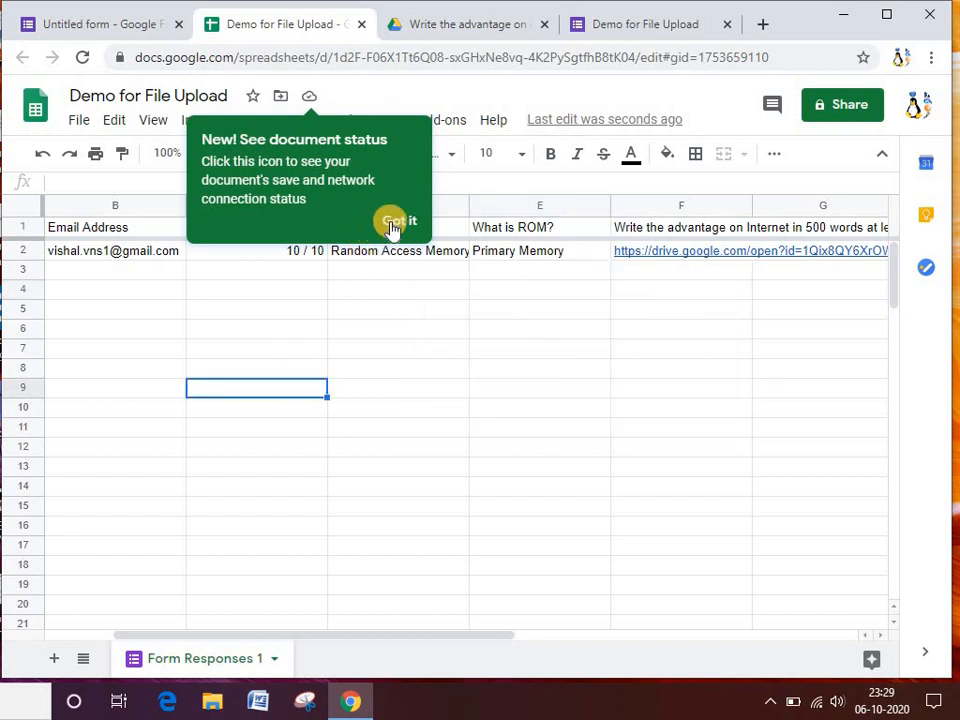
Step: Open the Drive link in cell F2 to view the uploaded image, and close the image to return to the spreadsheet
{"action": "left_click", "coordinate": [677, 256]}
{"action": "right_click", "coordinate": [677, 256]}
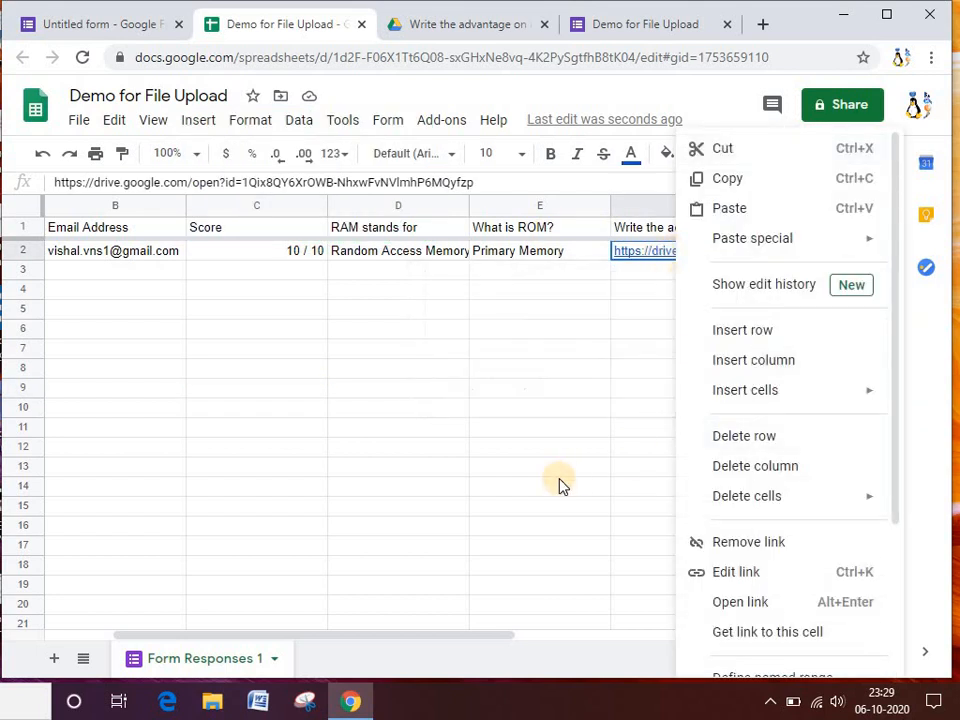
{"action": "left_click", "coordinate": [578, 549]}
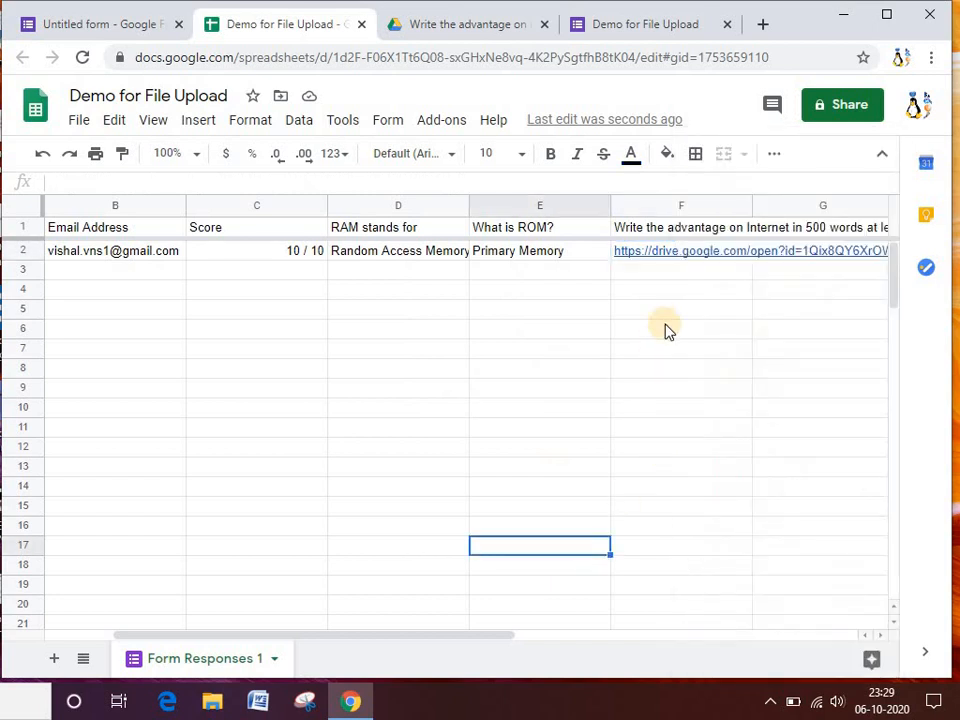
{"action": "right_click", "coordinate": [669, 251]}
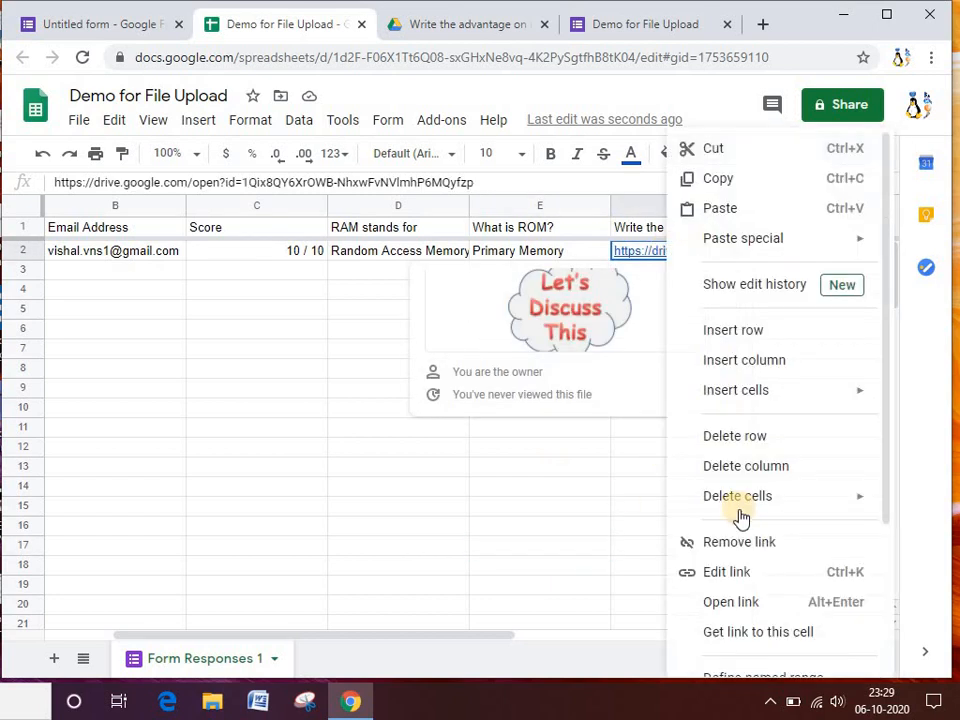
{"action": "left_click", "coordinate": [745, 604]}
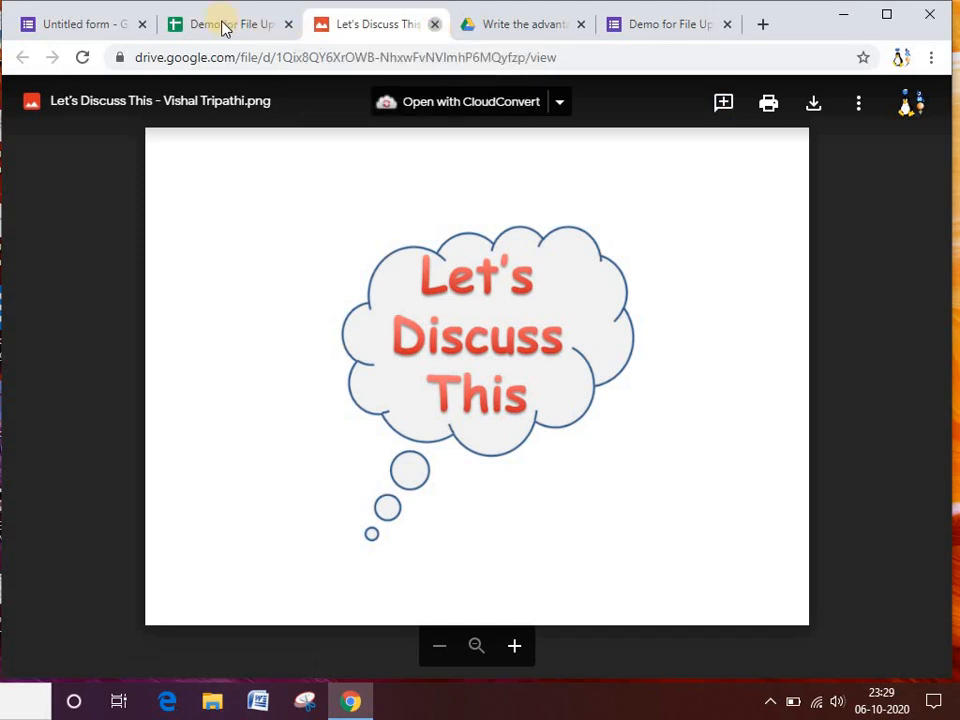
{"action": "key", "text": "ctrl+w"}
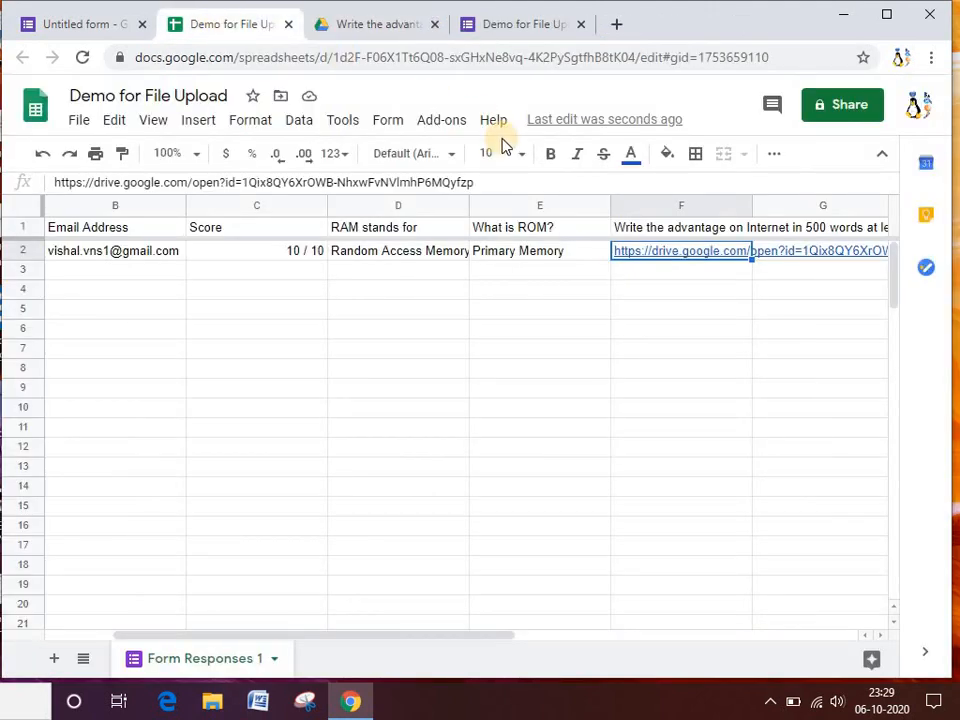
Step: Preview the form and submit a second response with an e-mail address, Random Available Memory, Secondary Memory and the image 1.jpg
{"action": "left_click", "coordinate": [125, 24]}
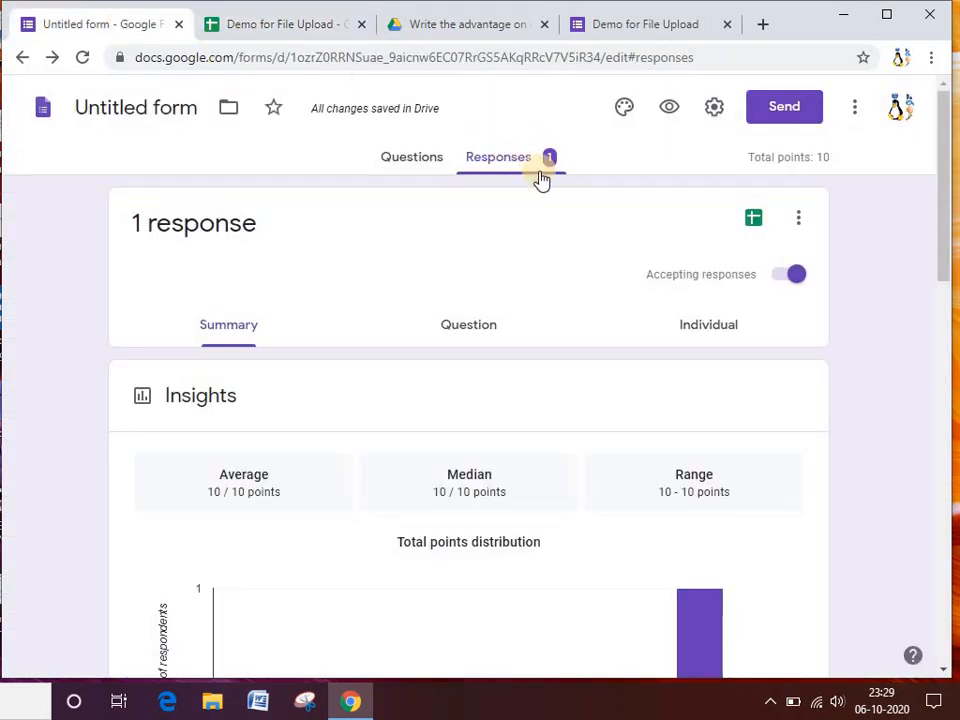
{"action": "left_click", "coordinate": [662, 110]}
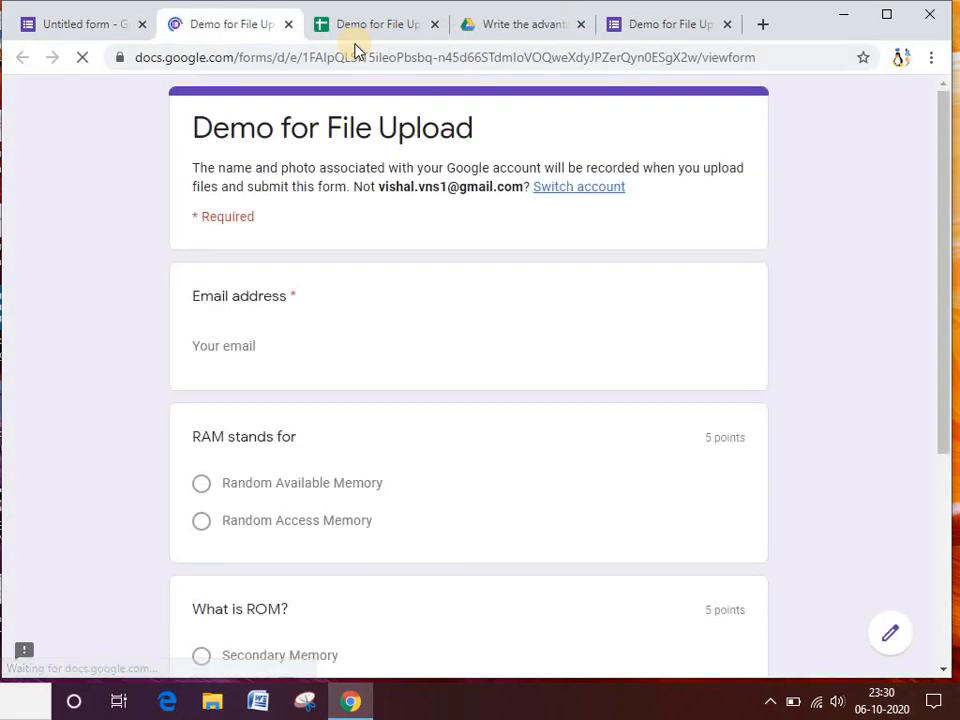
{"action": "left_click", "coordinate": [284, 351]}
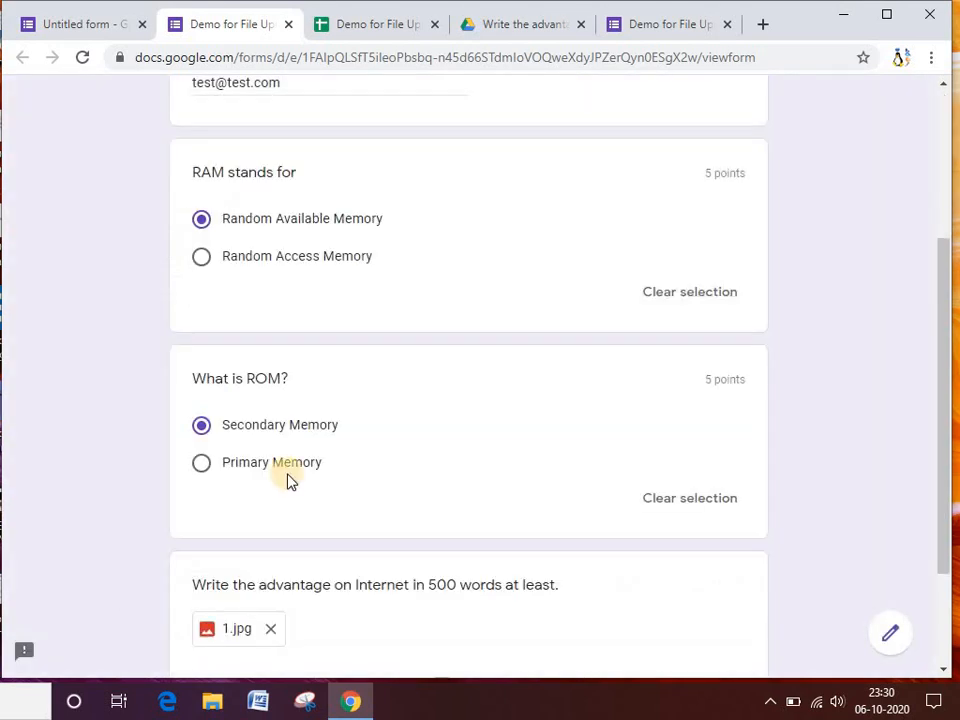
Step: Review the second submission in the form's response summary, its confirmation page and the linked response spreadsheet
{"action": "left_click", "coordinate": [99, 25]}
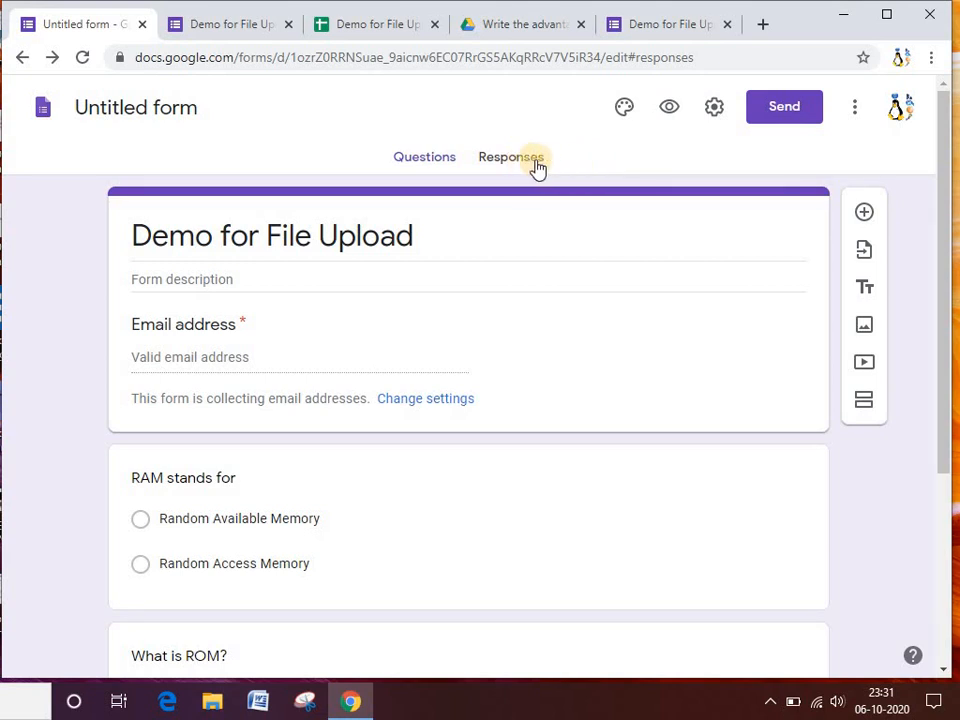
{"action": "left_click", "coordinate": [546, 163]}
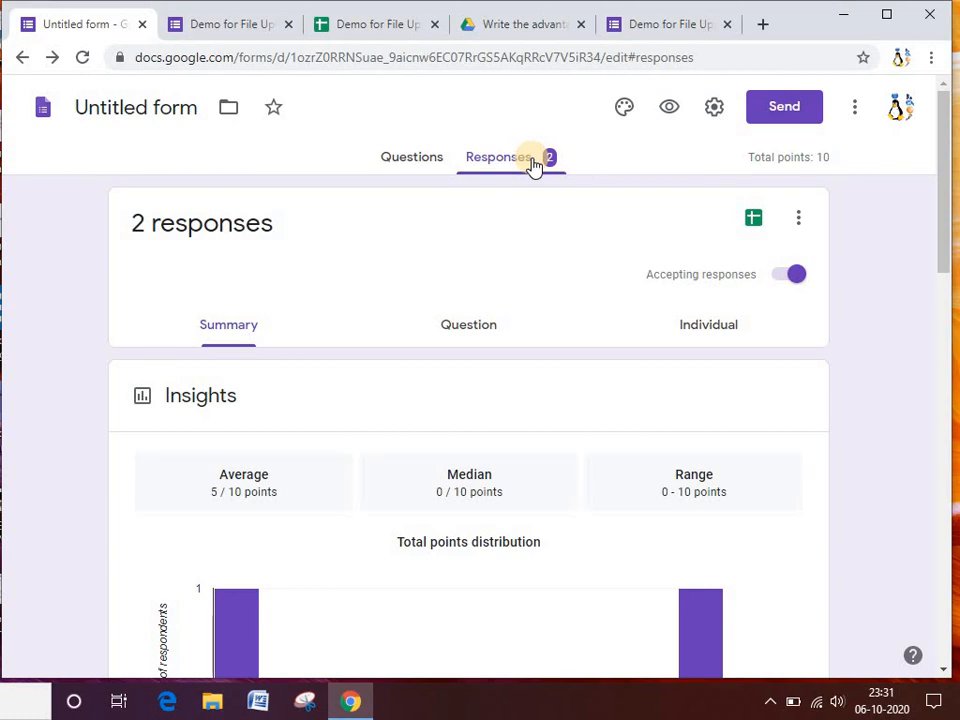
{"action": "left_click", "coordinate": [221, 32]}
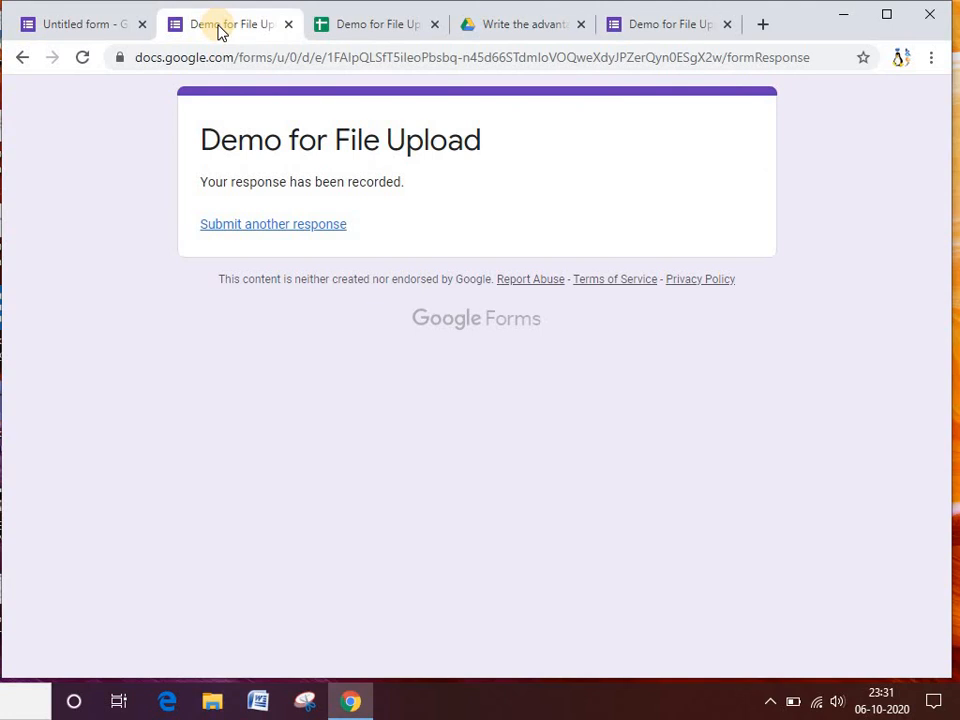
{"action": "left_click", "coordinate": [359, 33]}
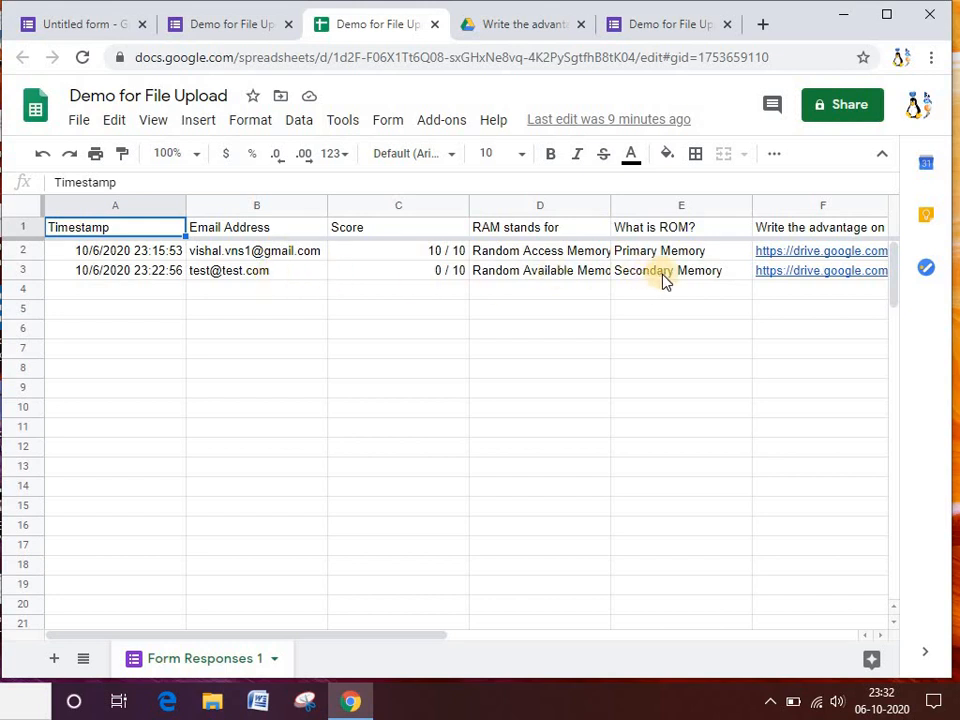
Step: In the form's settings, enable Limit to 1 response, look over the remaining general and presentation options, and save
{"action": "left_click", "coordinate": [70, 26]}
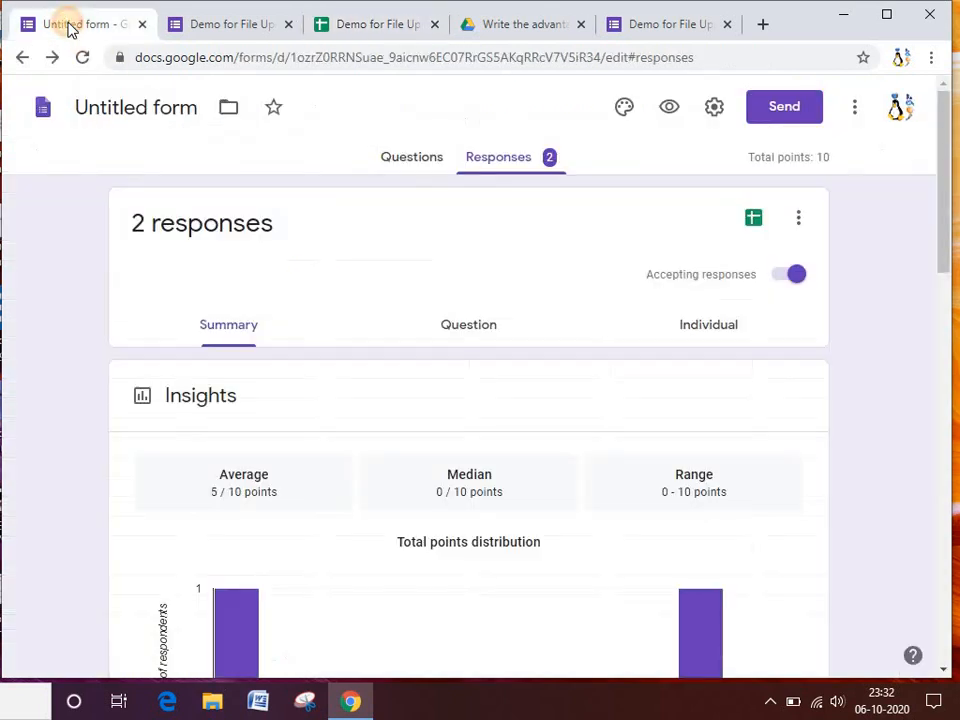
{"action": "left_click", "coordinate": [714, 108]}
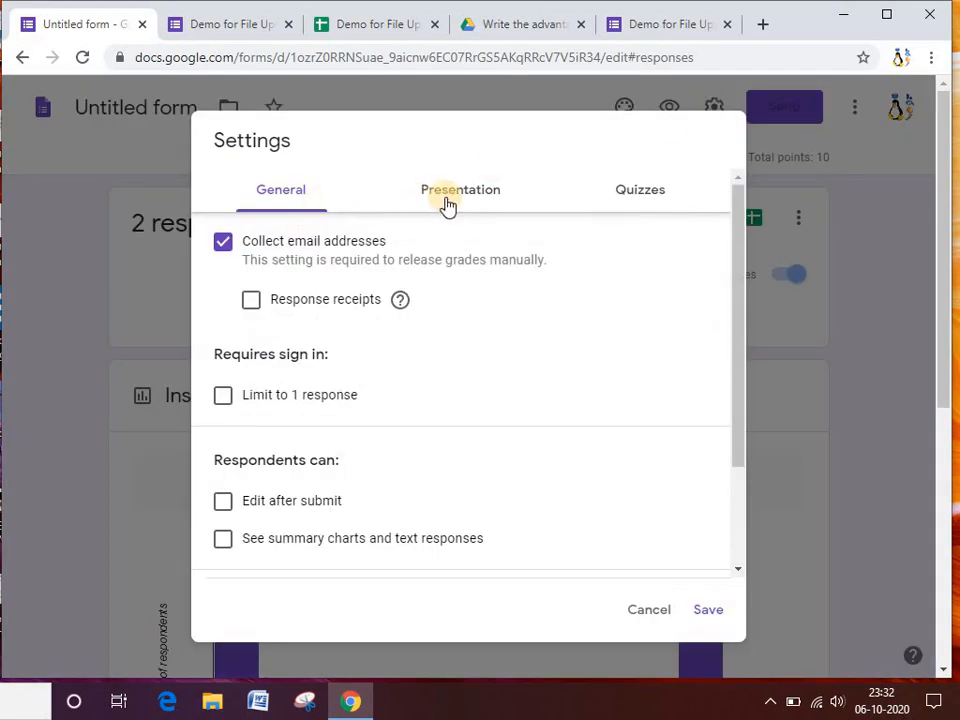
{"action": "left_click", "coordinate": [223, 396]}
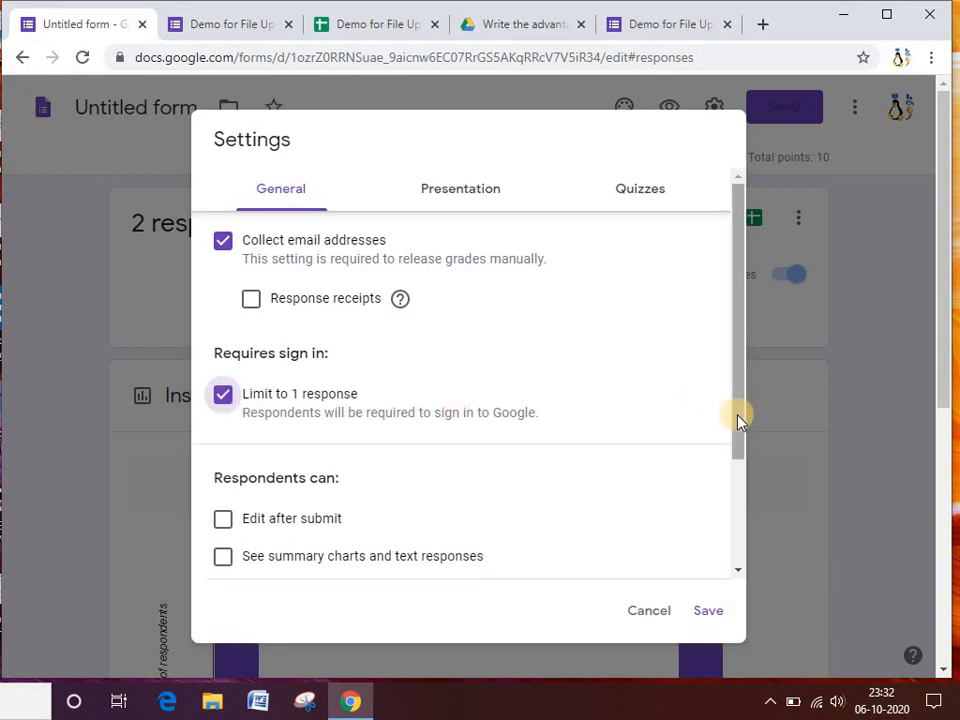
{"action": "left_click_drag", "start_coordinate": [739, 420], "coordinate": [741, 515]}
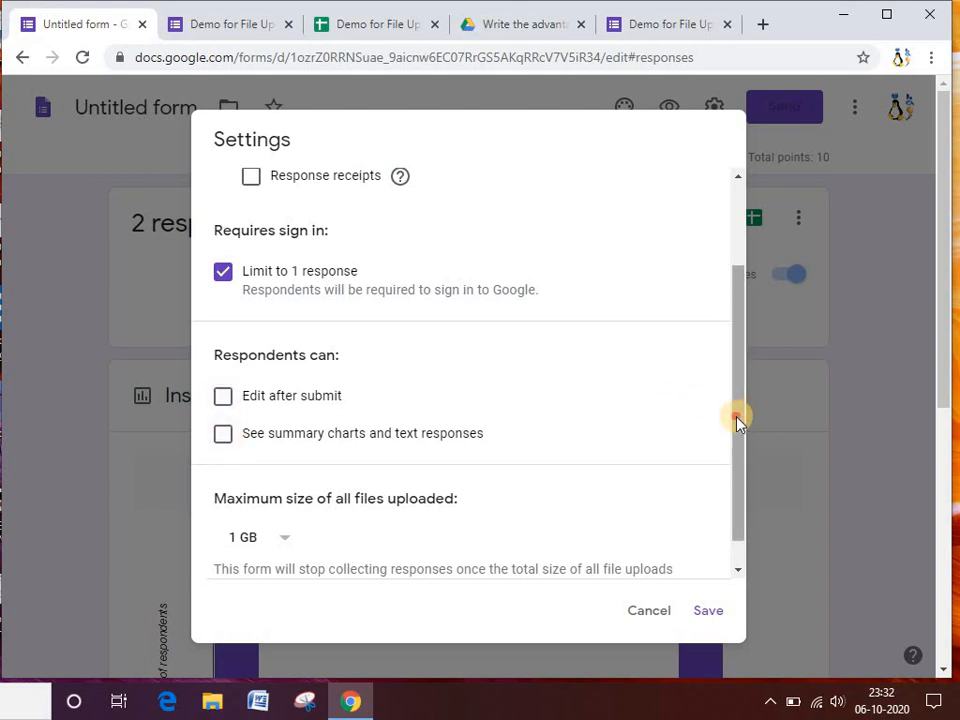
{"action": "left_click_drag", "start_coordinate": [737, 416], "coordinate": [706, 274]}
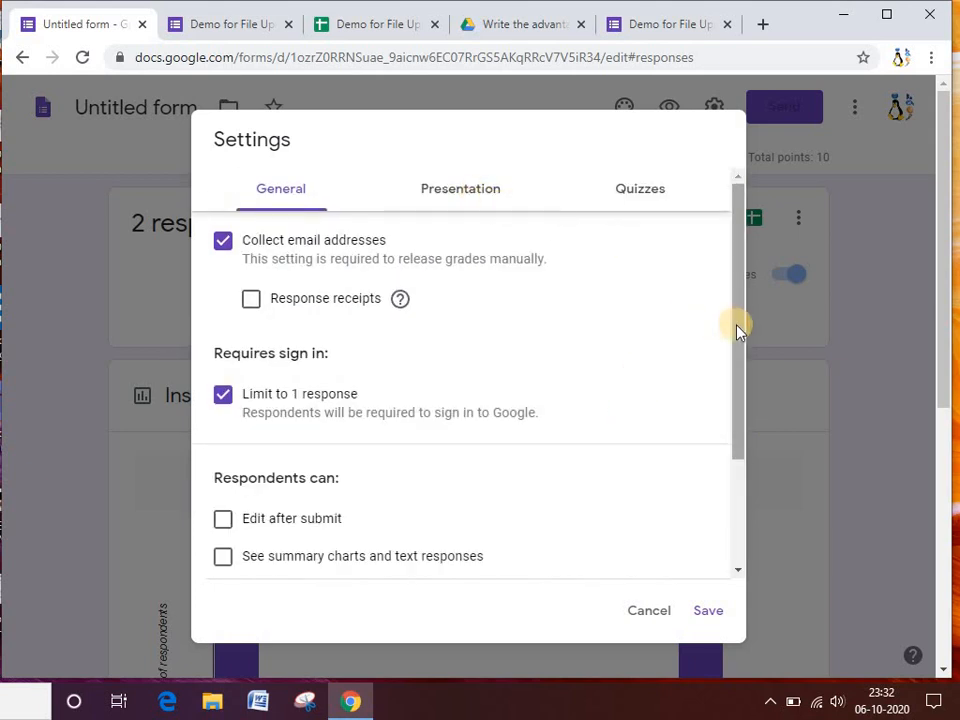
{"action": "left_click_drag", "start_coordinate": [737, 328], "coordinate": [697, 265]}
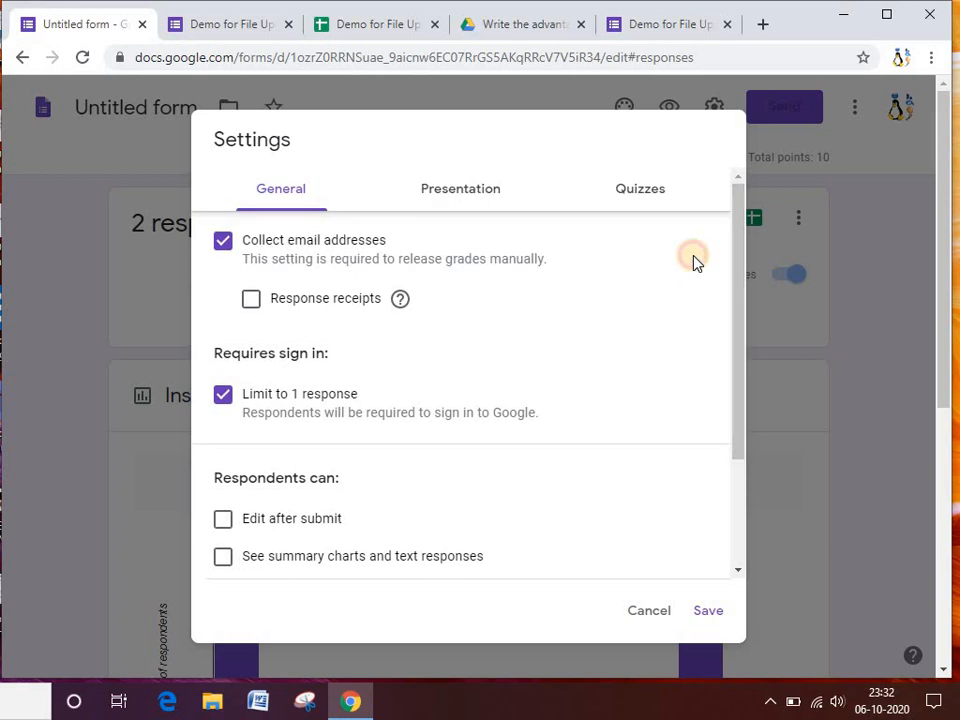
{"action": "left_click", "coordinate": [467, 196]}
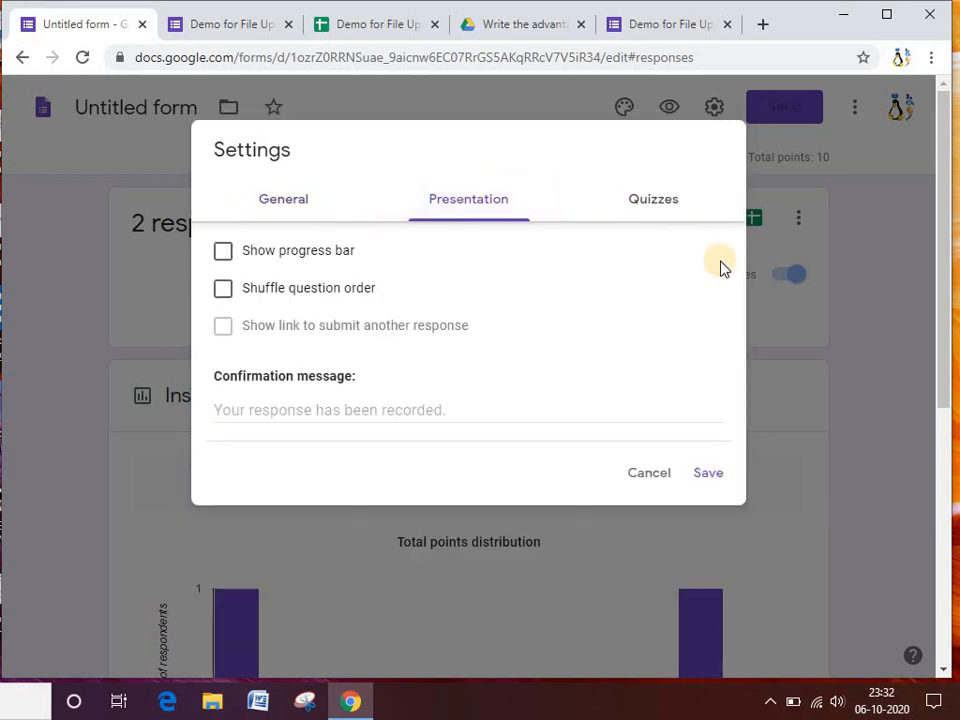
{"action": "left_click", "coordinate": [709, 478]}
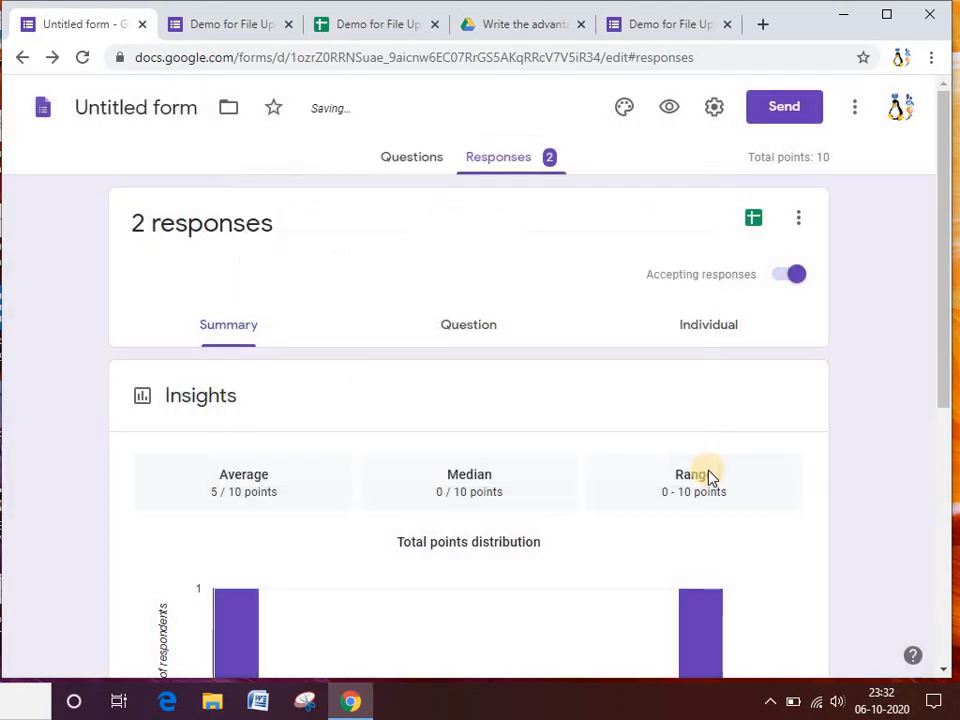
Step: Preview the form and submit a third response with an e-mail address, Random Available Memory and Secondary Memory, without uploading a file
{"action": "left_click", "coordinate": [668, 108]}
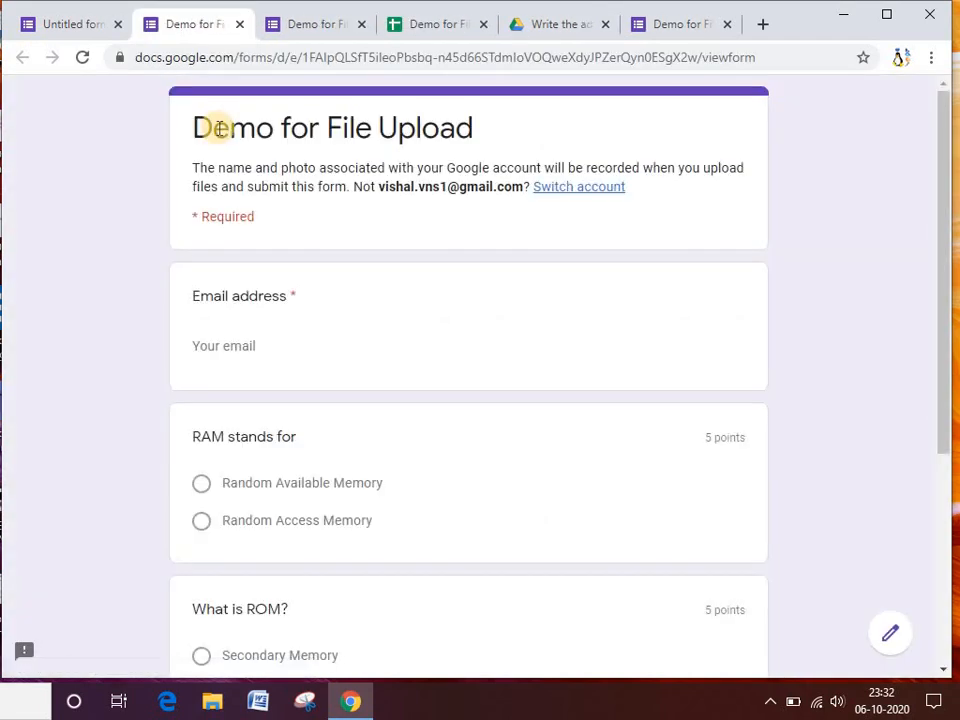
{"action": "left_click", "coordinate": [336, 351]}
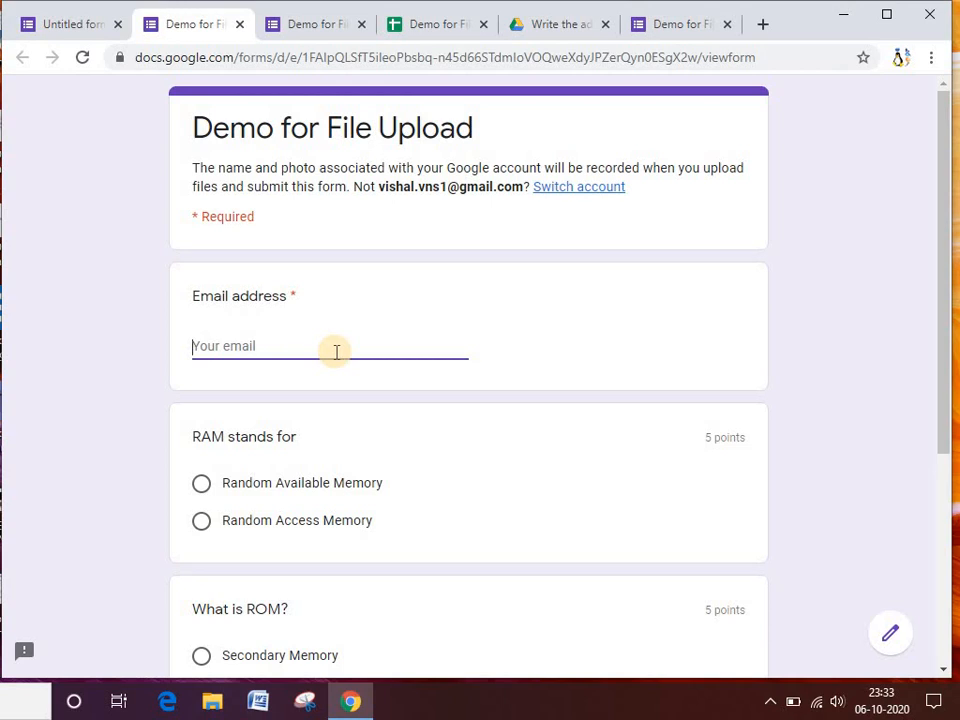
{"action": "key", "text": "ctrl+v"}
{"action": "left_click", "coordinate": [283, 493]}
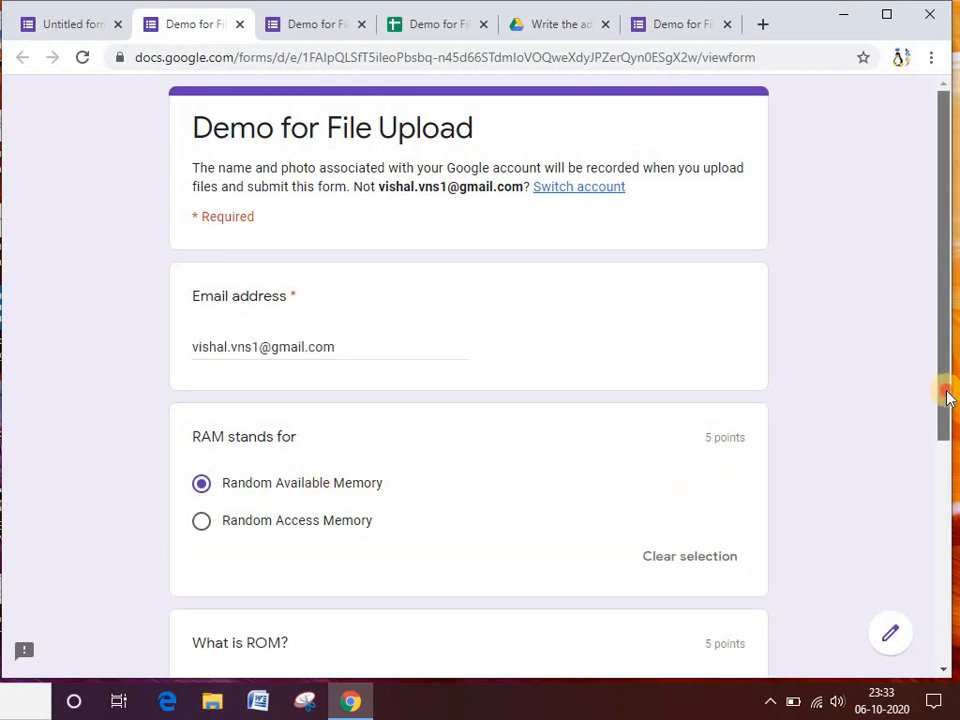
{"action": "left_click_drag", "start_coordinate": [945, 394], "coordinate": [939, 514]}
{"action": "left_click", "coordinate": [307, 482]}
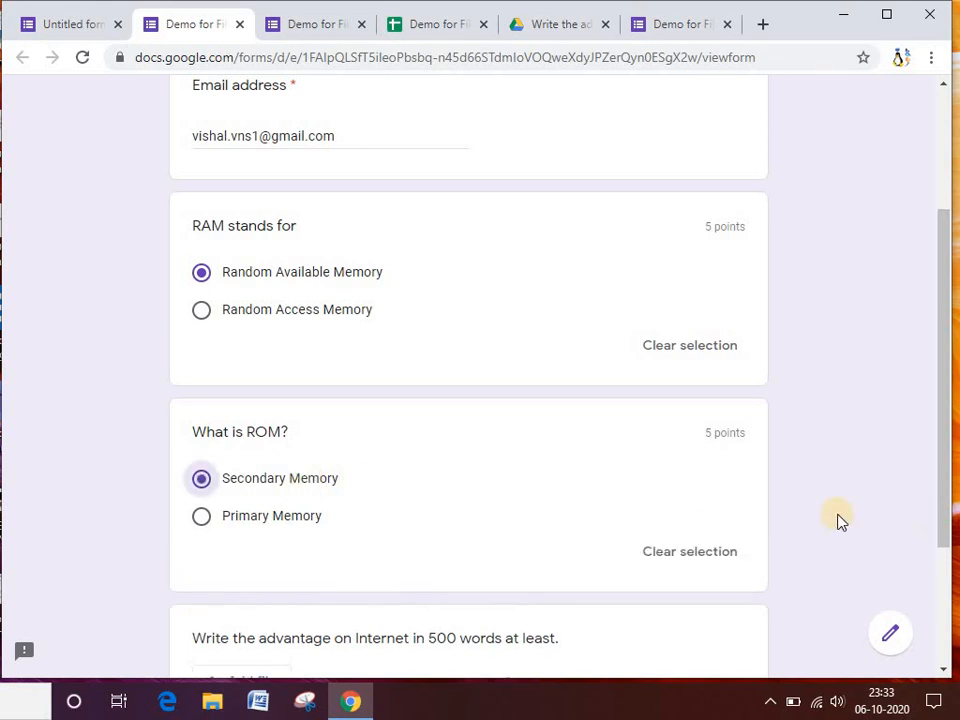
{"action": "left_click_drag", "start_coordinate": [945, 429], "coordinate": [926, 579]}
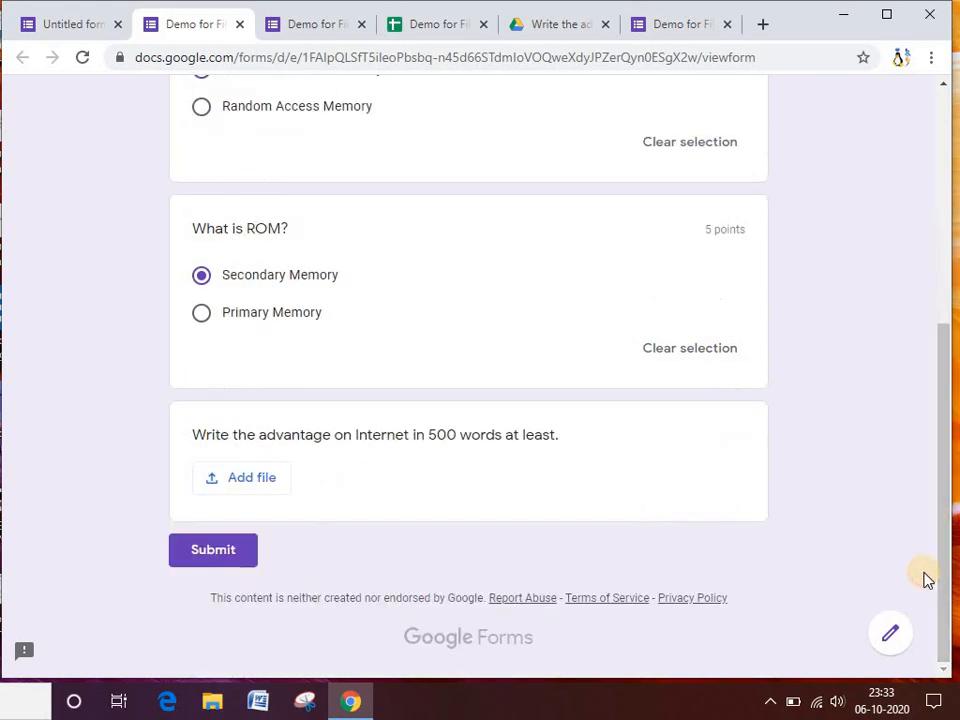
{"action": "left_click", "coordinate": [225, 563]}
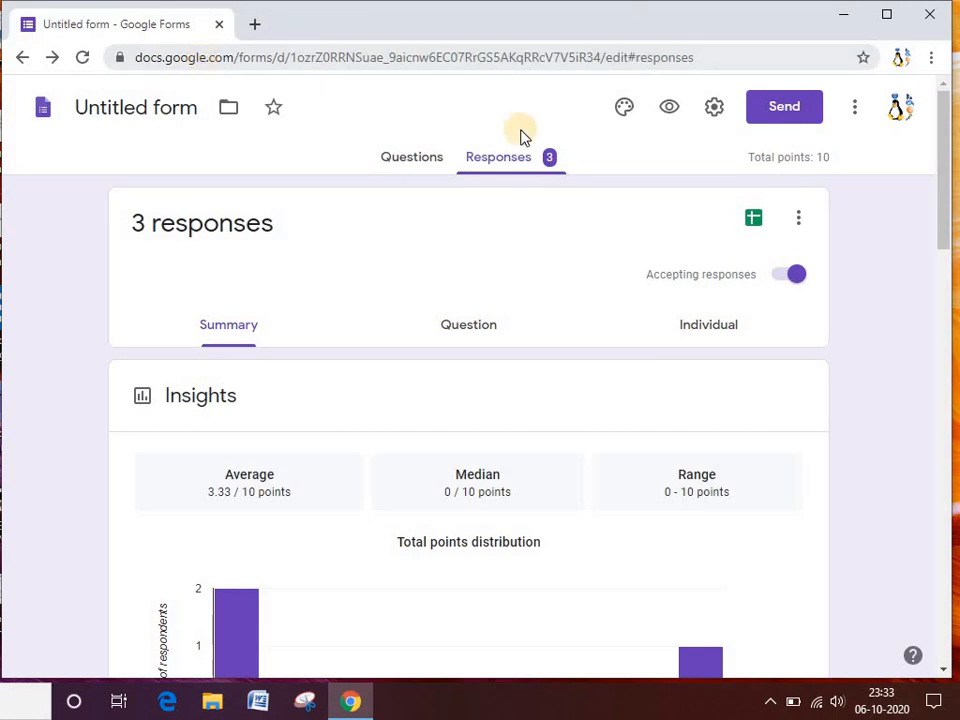
Step: Preview the form again to check the one-response limit, and look over the form's general and quiz settings without changing them
{"action": "left_click", "coordinate": [676, 115]}
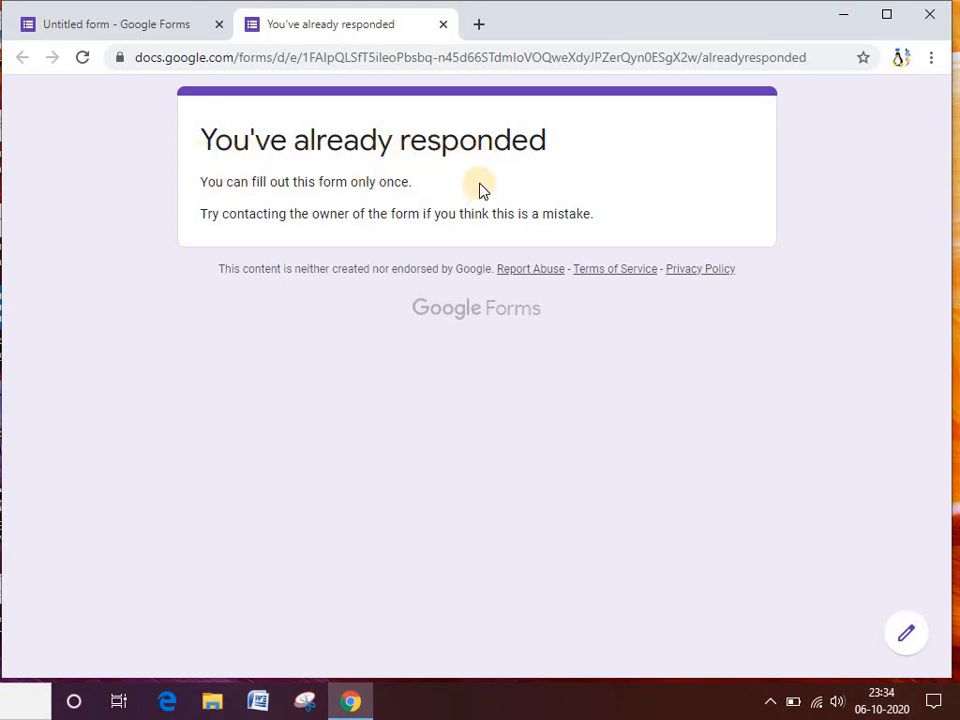
{"action": "left_click", "coordinate": [80, 29]}
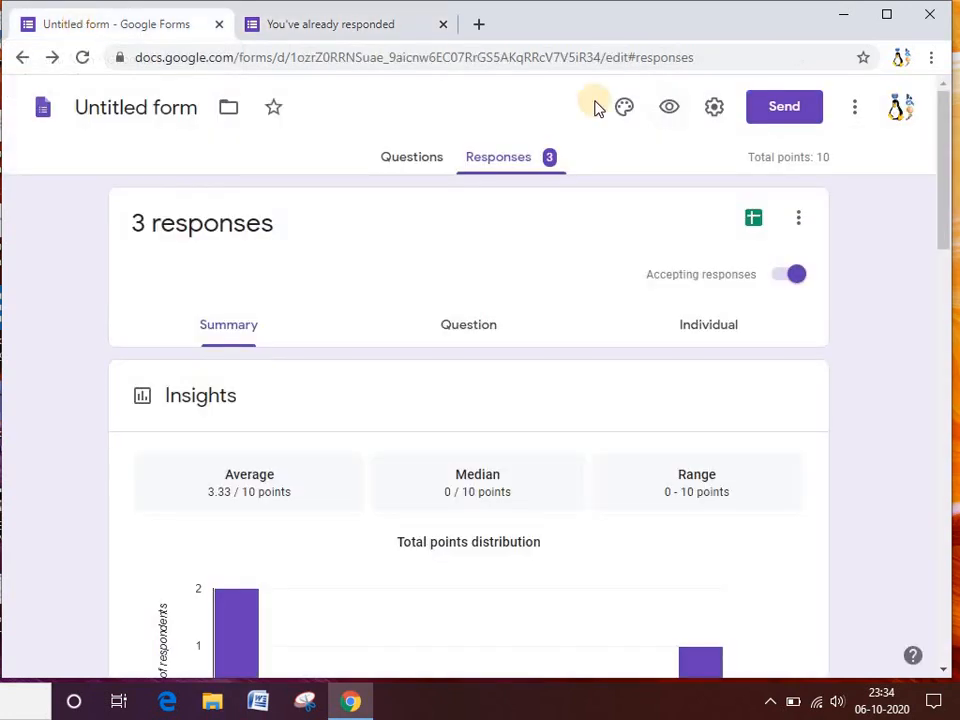
{"action": "left_click", "coordinate": [714, 108]}
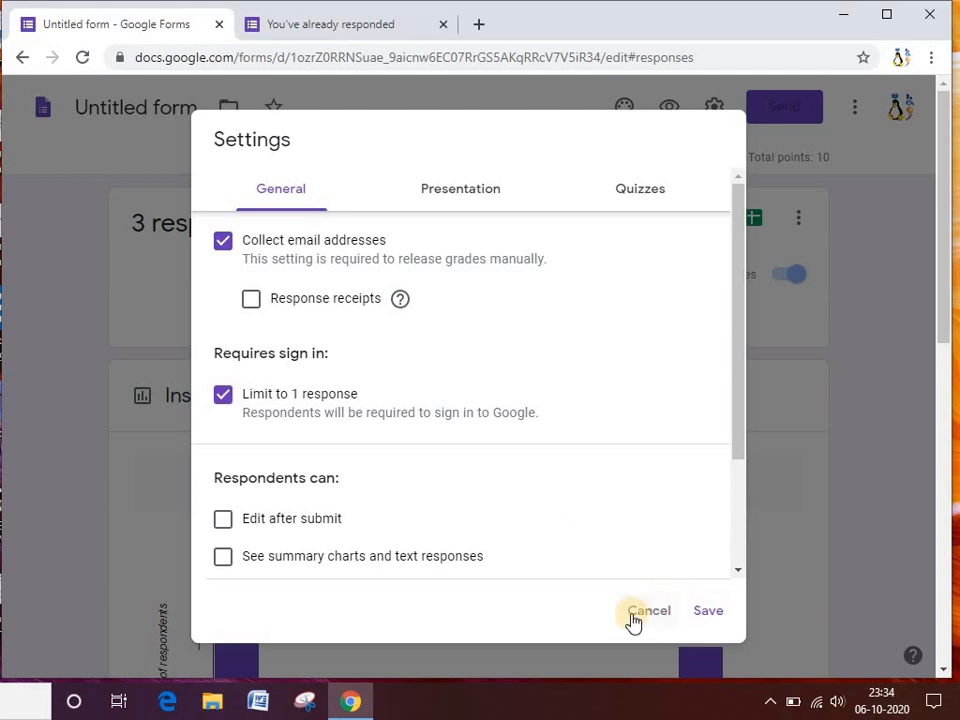
{"action": "left_click", "coordinate": [641, 190]}
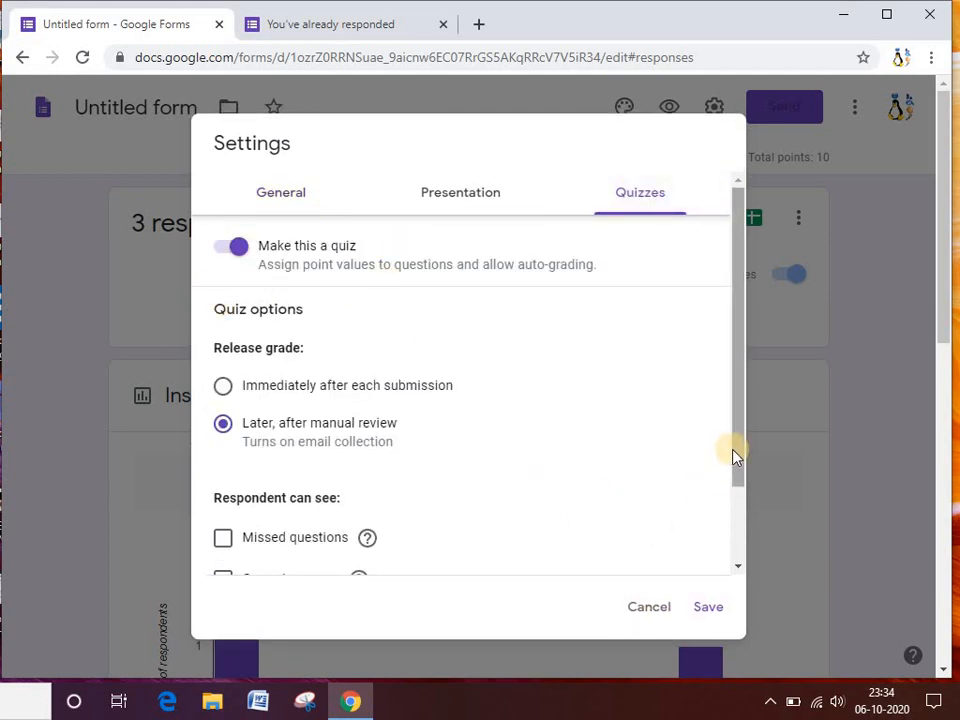
{"action": "left_click_drag", "start_coordinate": [734, 450], "coordinate": [737, 534]}
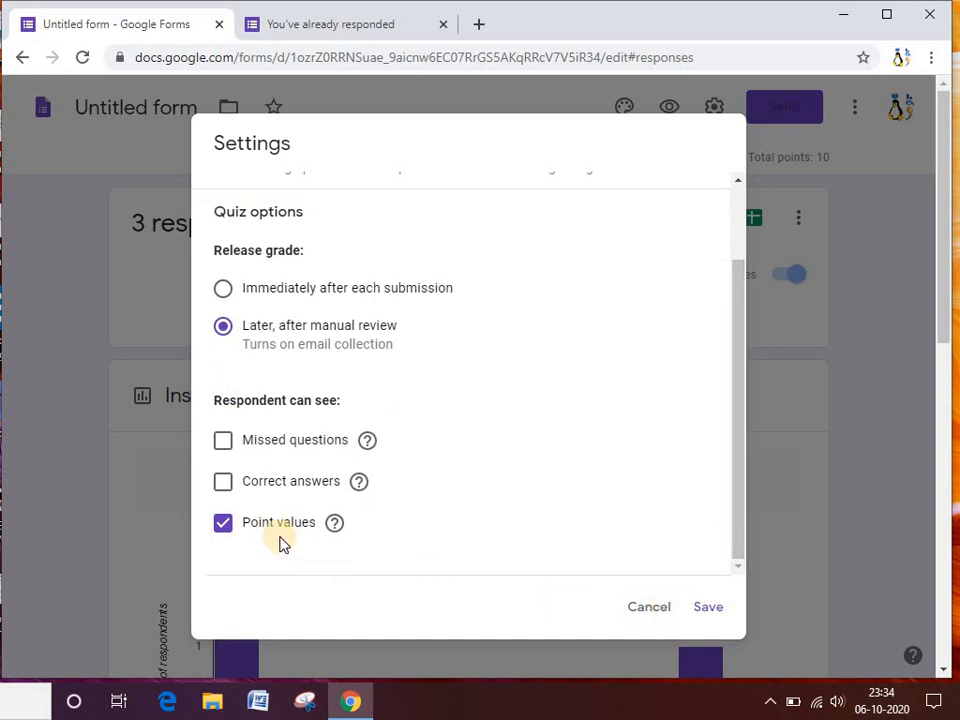
{"action": "left_click", "coordinate": [649, 610]}
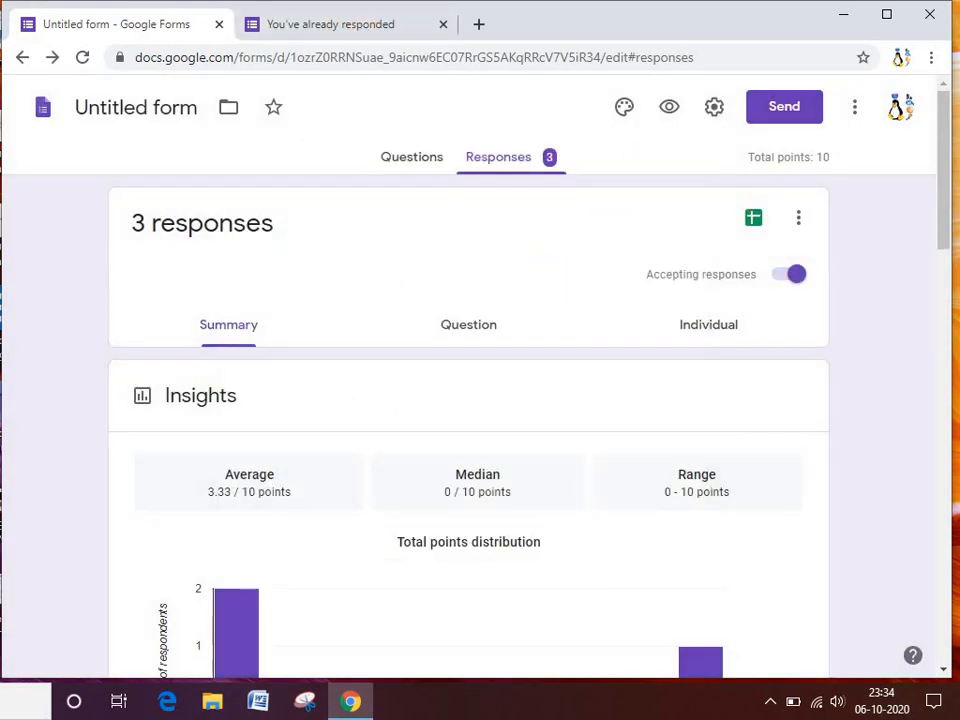
Step: Assign 10 points to the file upload question "Write the advantage on Internet in 500 words at least."
{"action": "left_click_drag", "start_coordinate": [946, 218], "coordinate": [881, 238]}
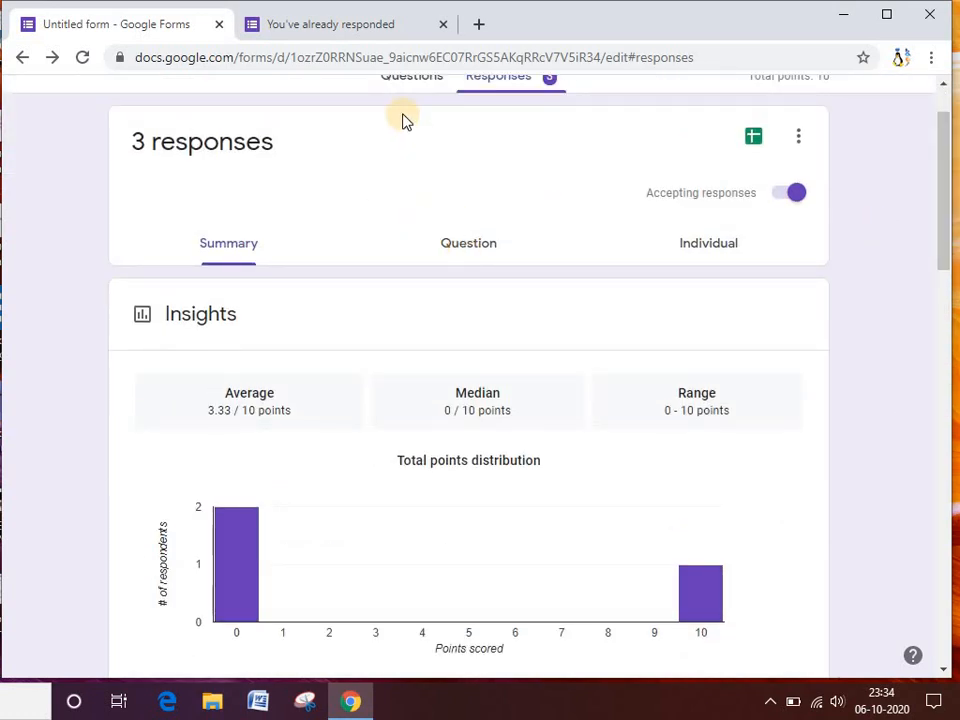
{"action": "left_click", "coordinate": [401, 86]}
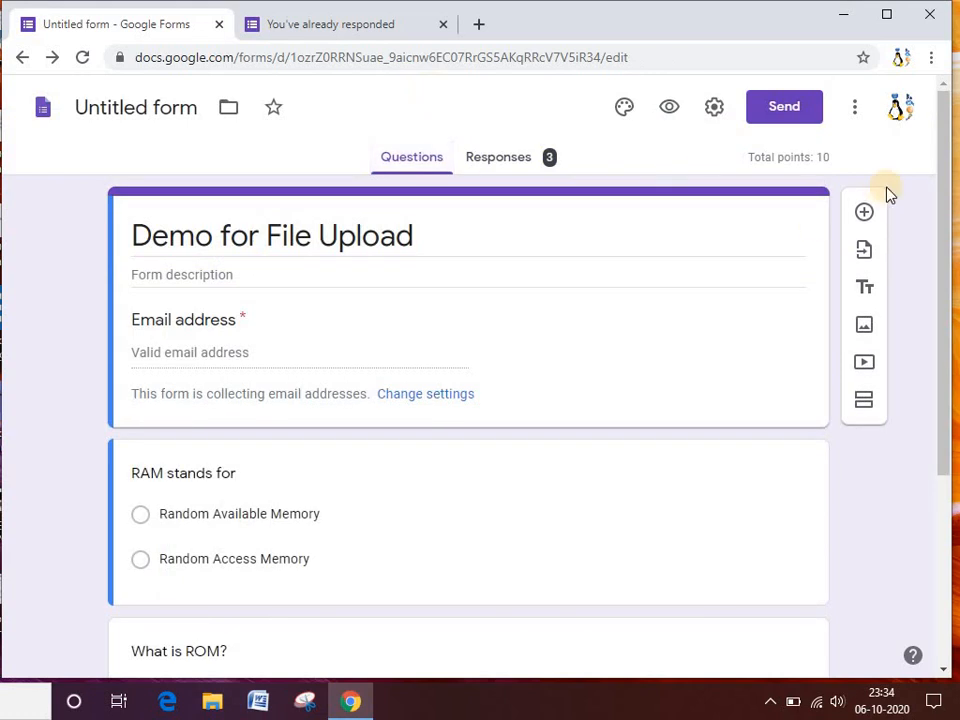
{"action": "scroll", "coordinate": [928, 454], "scroll_direction": "down", "scroll_amount": 3}
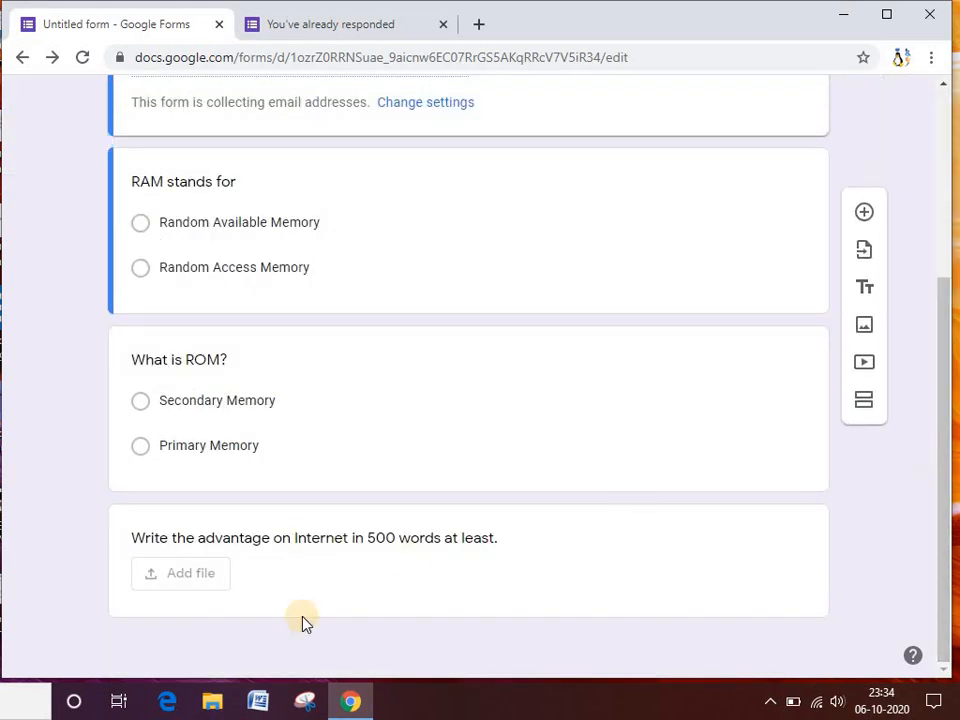
{"action": "left_click", "coordinate": [326, 542]}
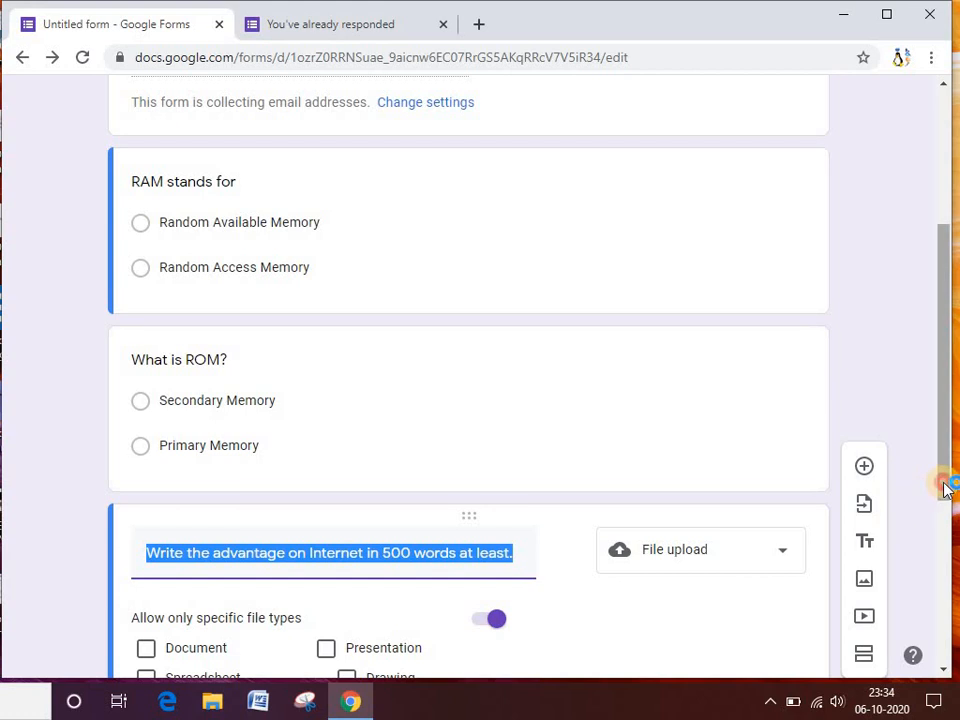
{"action": "left_click_drag", "start_coordinate": [945, 485], "coordinate": [870, 669]}
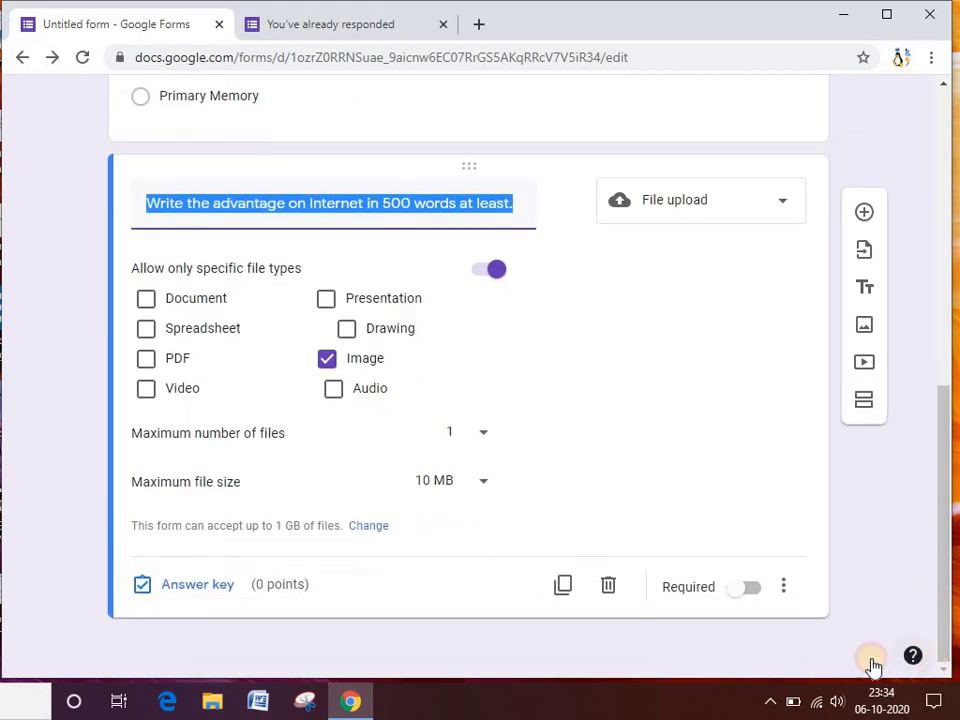
{"action": "left_click", "coordinate": [169, 588]}
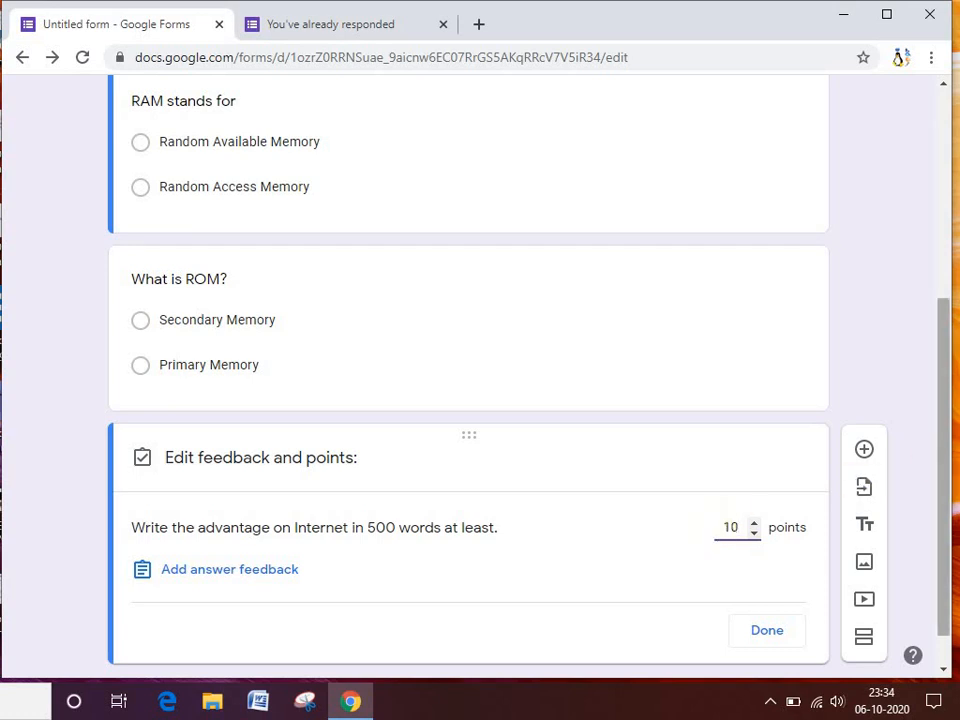
{"action": "left_click", "coordinate": [766, 629]}
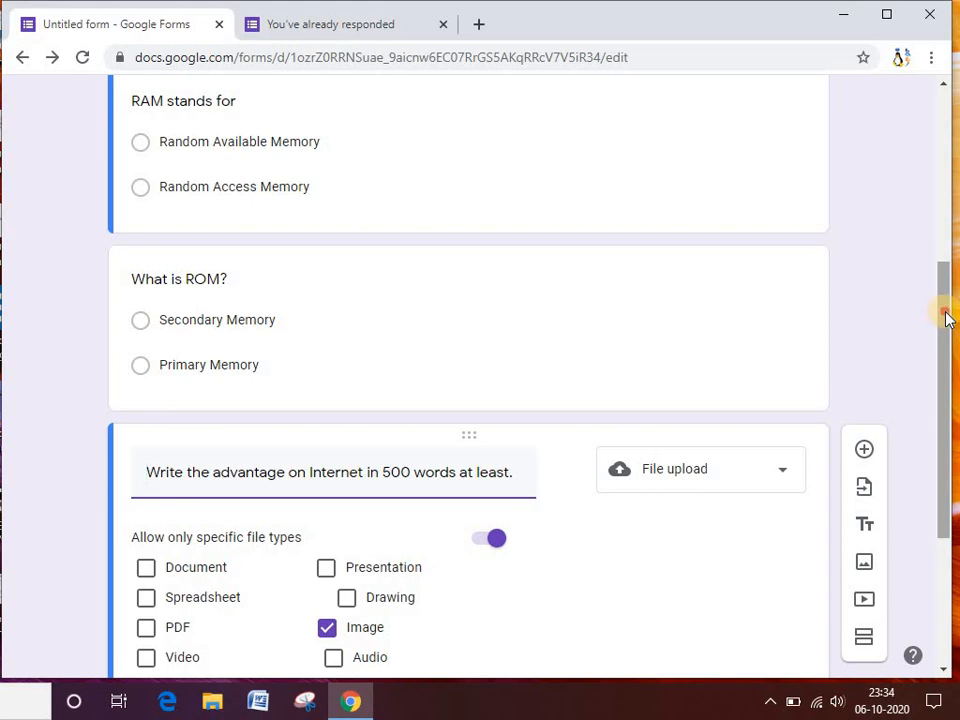
Step: Review the form's response summary and the Score column in the linked spreadsheet, and close the spreadsheet to return to the form preview
{"action": "left_click_drag", "start_coordinate": [949, 317], "coordinate": [926, 120]}
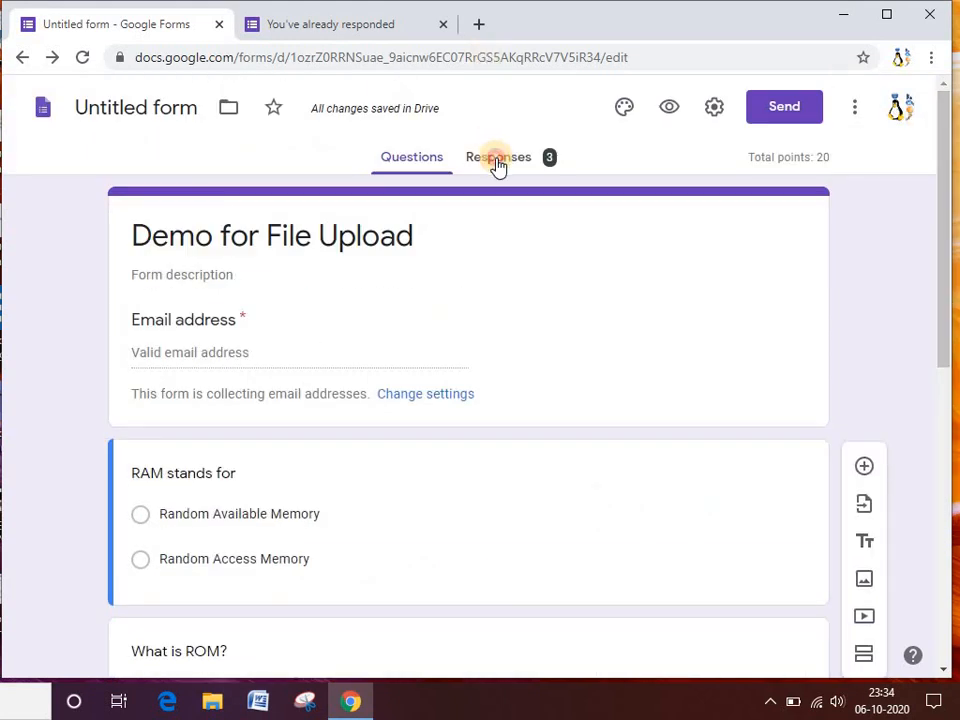
{"action": "left_click", "coordinate": [497, 160]}
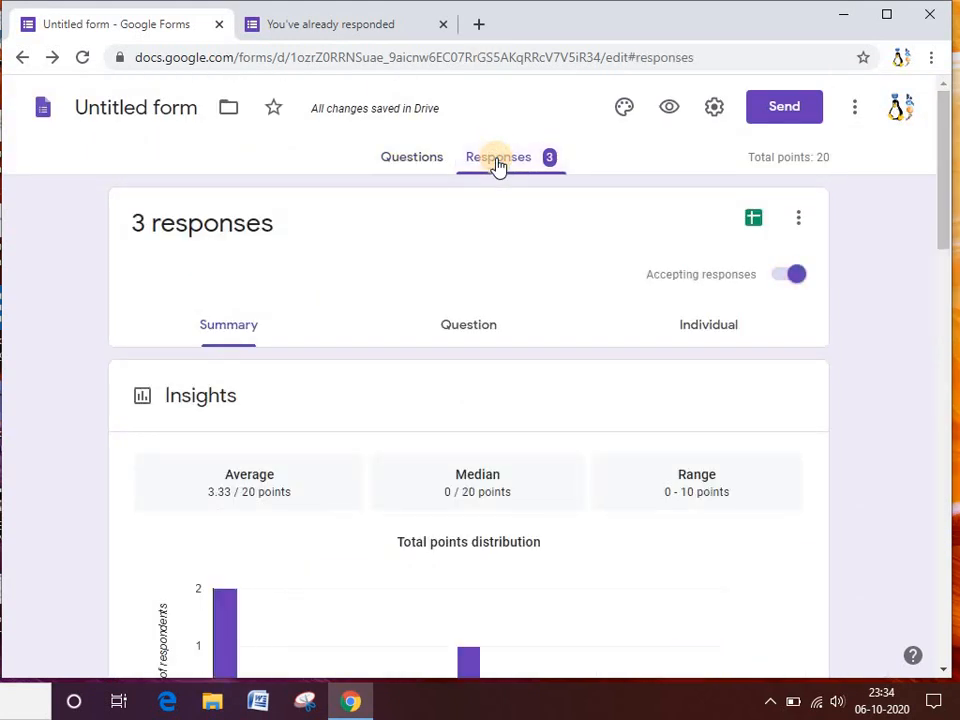
{"action": "left_click", "coordinate": [754, 222]}
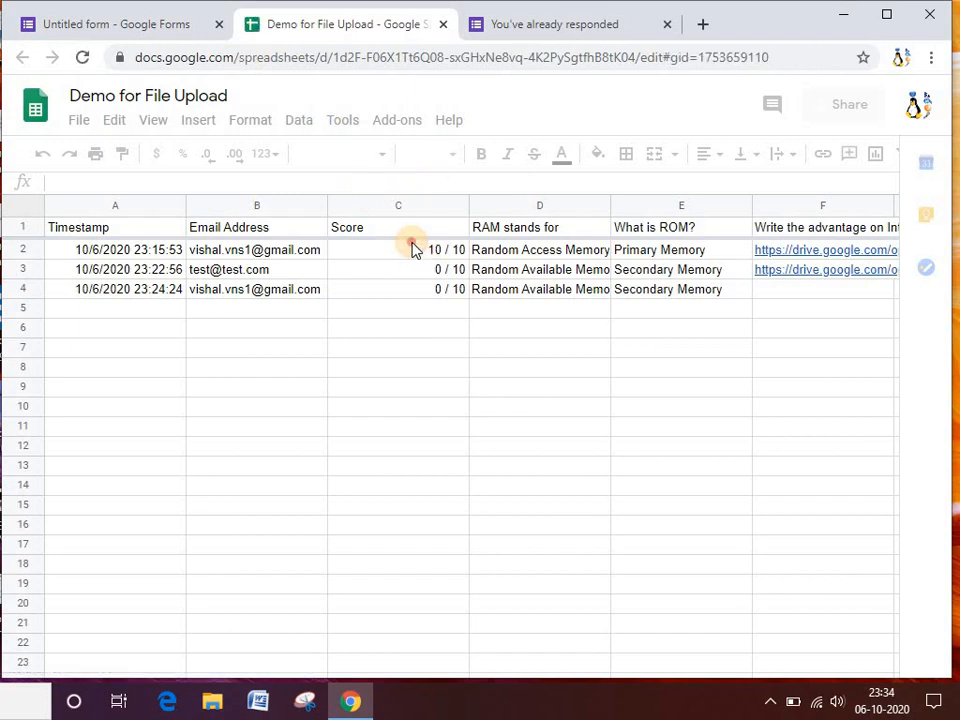
{"action": "left_click_drag", "start_coordinate": [412, 243], "coordinate": [437, 277]}
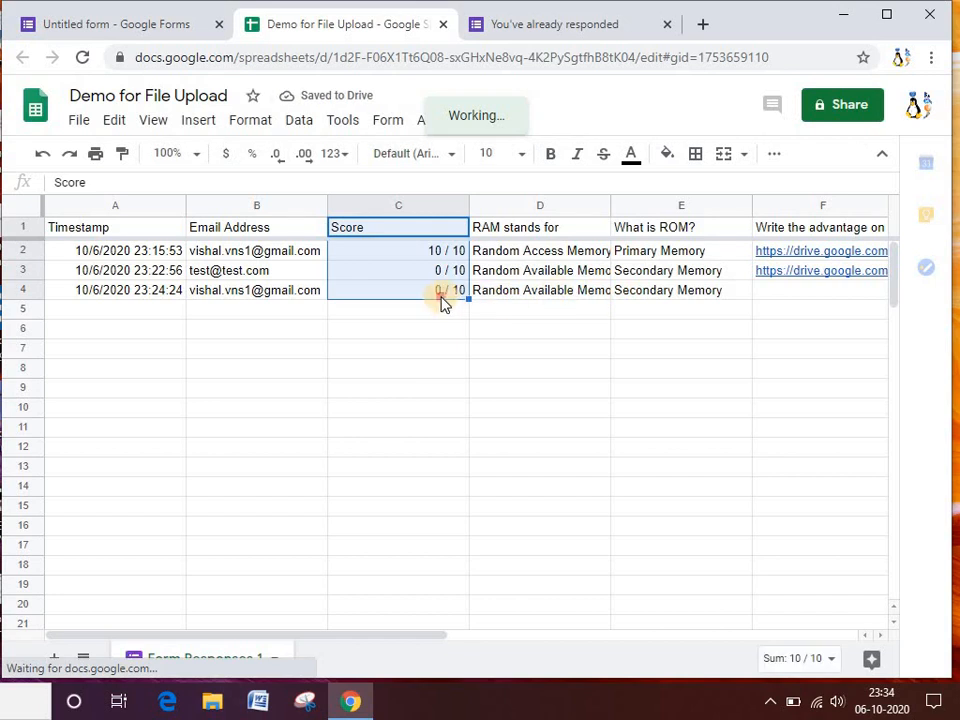
{"action": "left_click", "coordinate": [440, 292]}
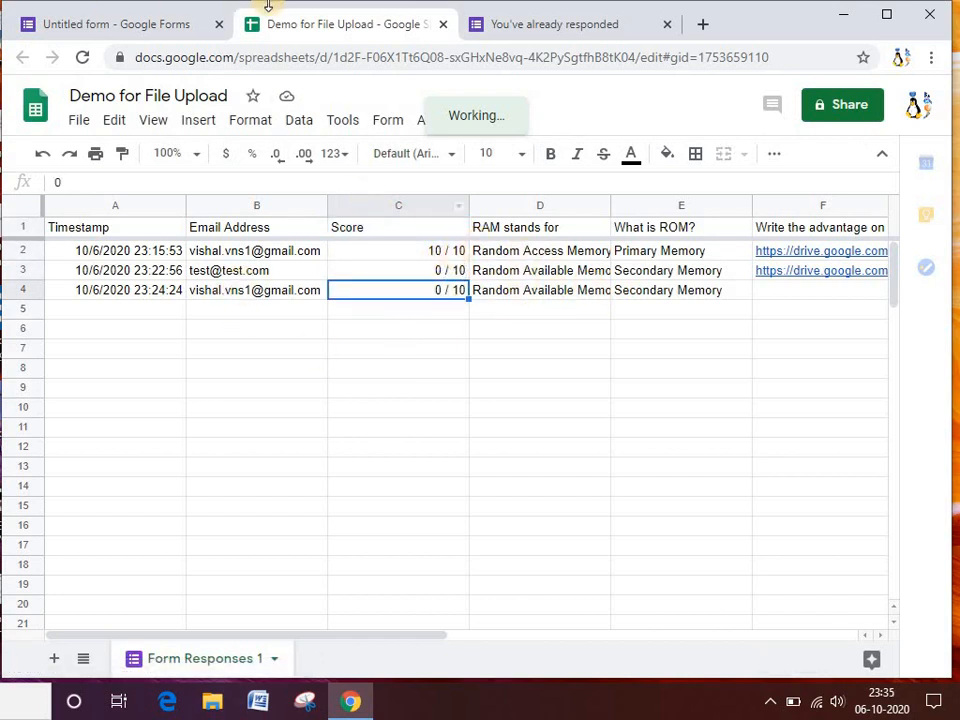
{"action": "left_click", "coordinate": [445, 27]}
{"action": "left_click", "coordinate": [368, 34]}
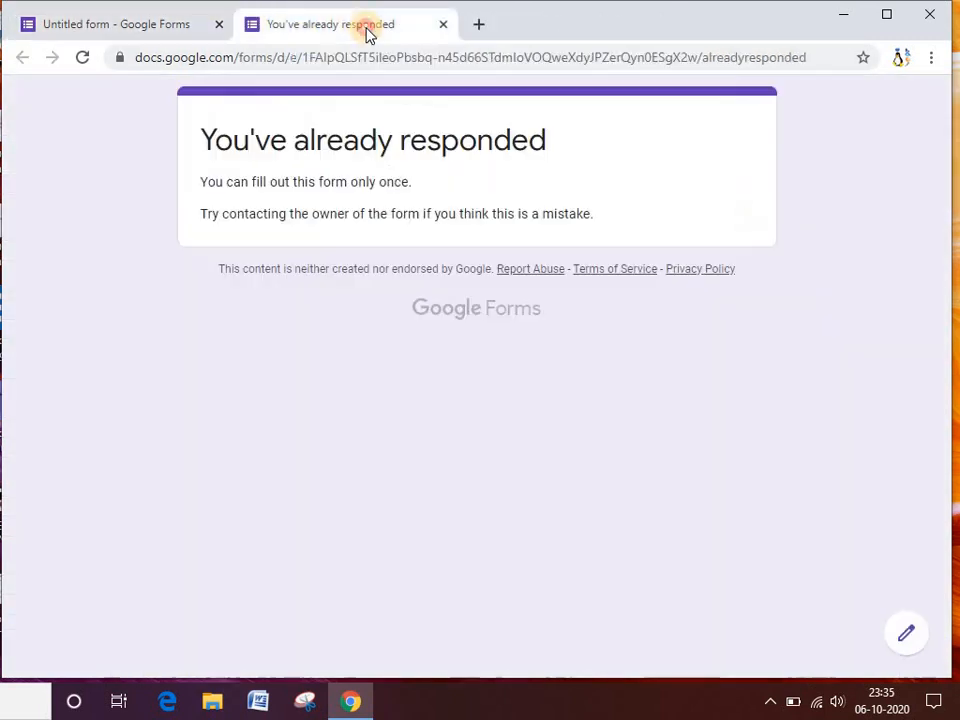